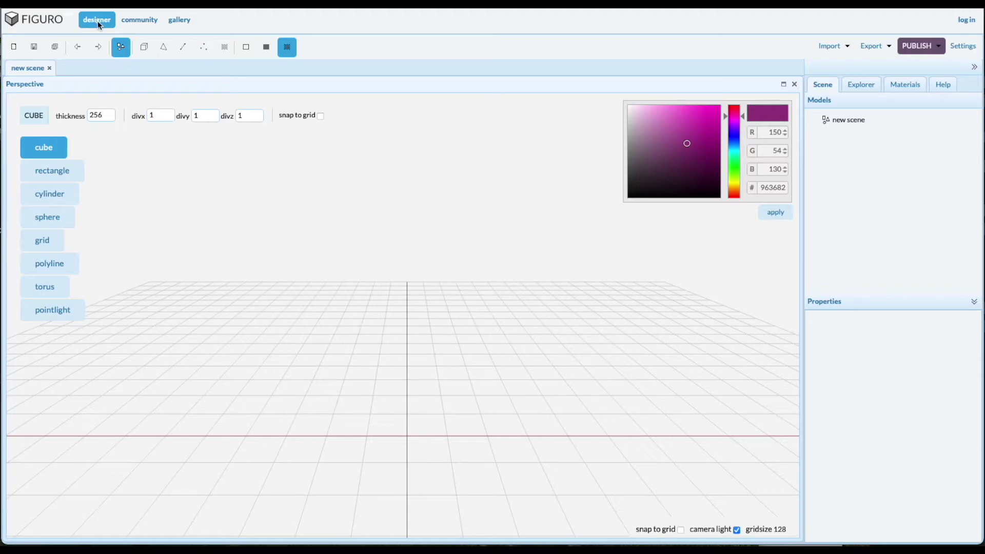
Open two more blank scene tabs and toggle the grid size to 256 and back to 128
click(13, 48)
click(14, 48)
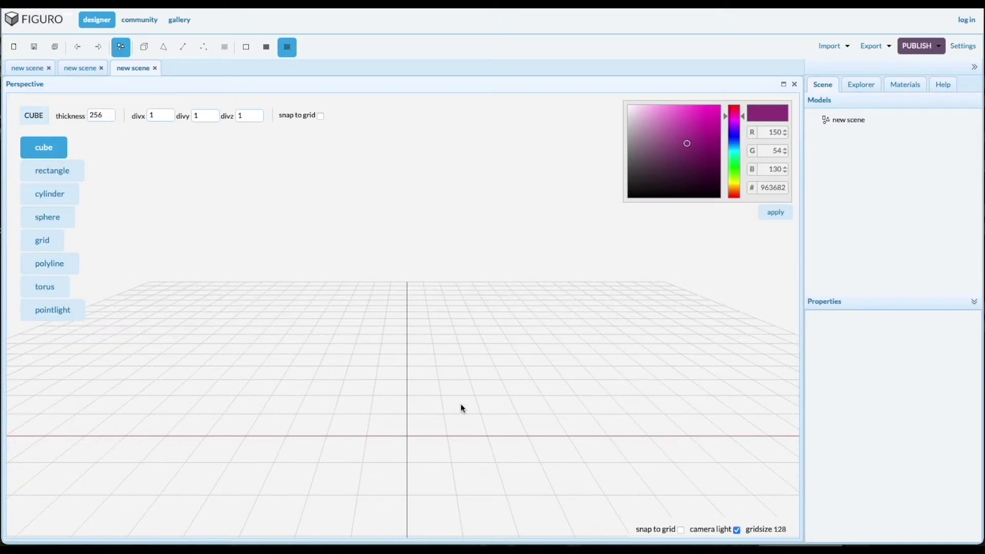
key(plus)
key(minus)
Draw a 256-unit cube at the grid centre and select cube1 in the Models tree
drag(399, 430, 456, 466)
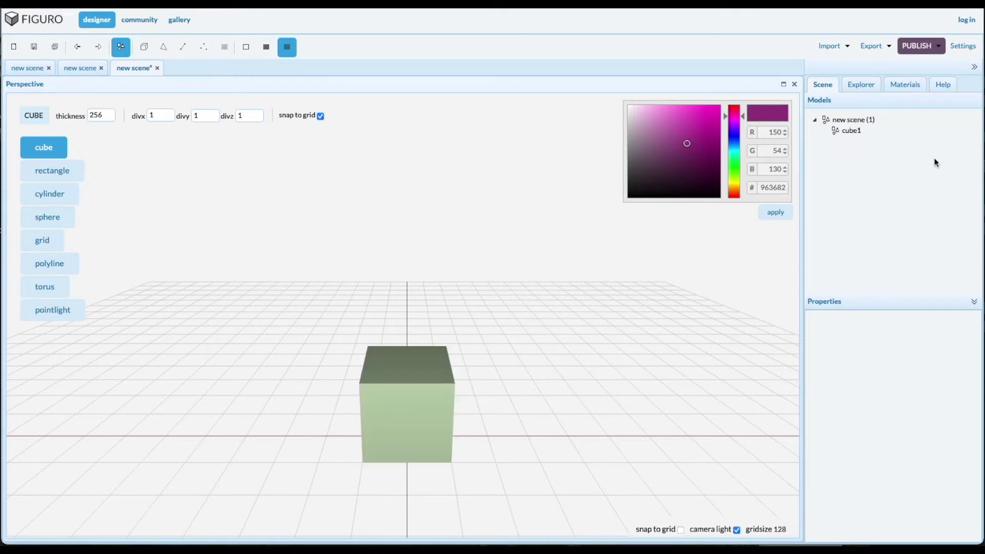
click(847, 132)
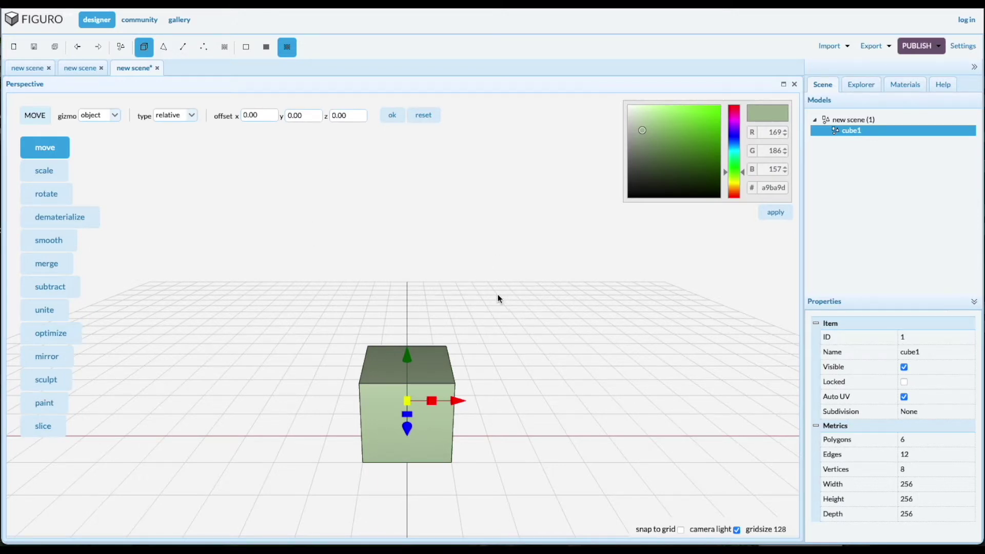
middle_drag(524, 307, 479, 275)
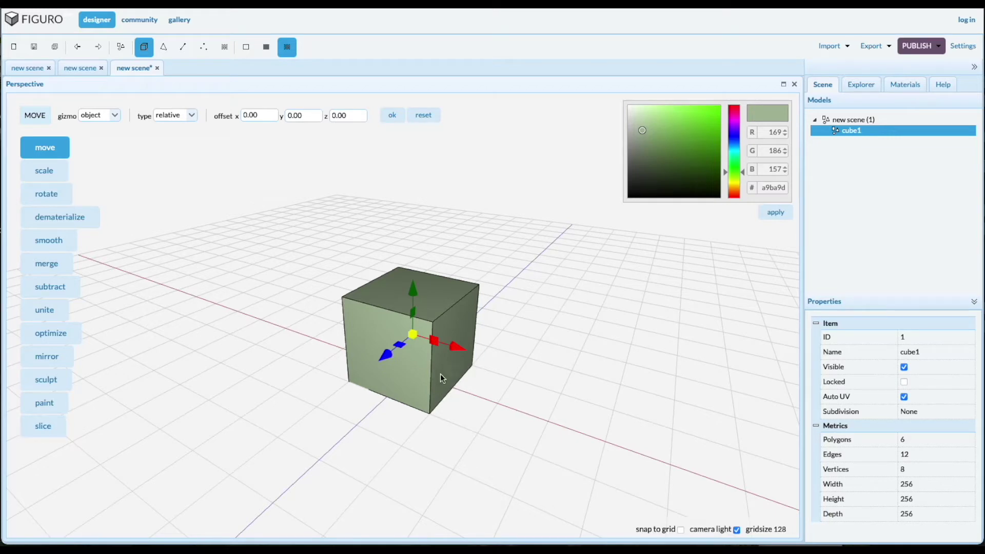
scroll(419, 372, up, 5)
scroll(417, 346, up, 2)
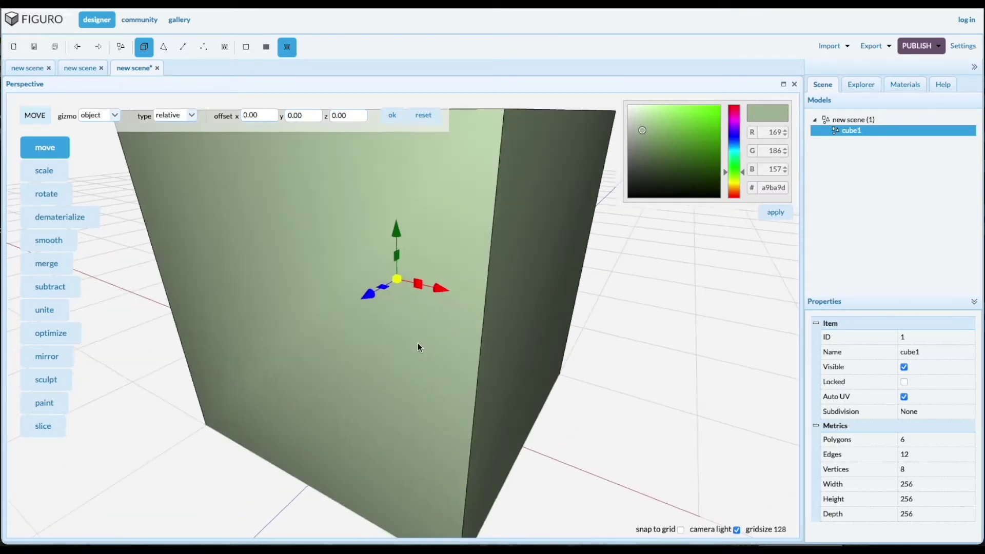
scroll(418, 343, down, 8)
scroll(418, 343, up, 1)
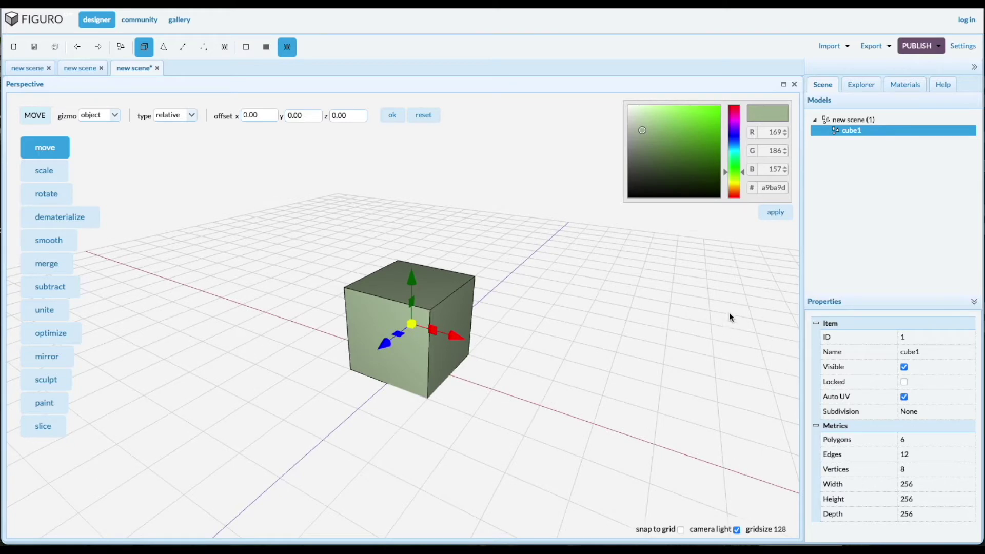
scroll(719, 323, up, 4)
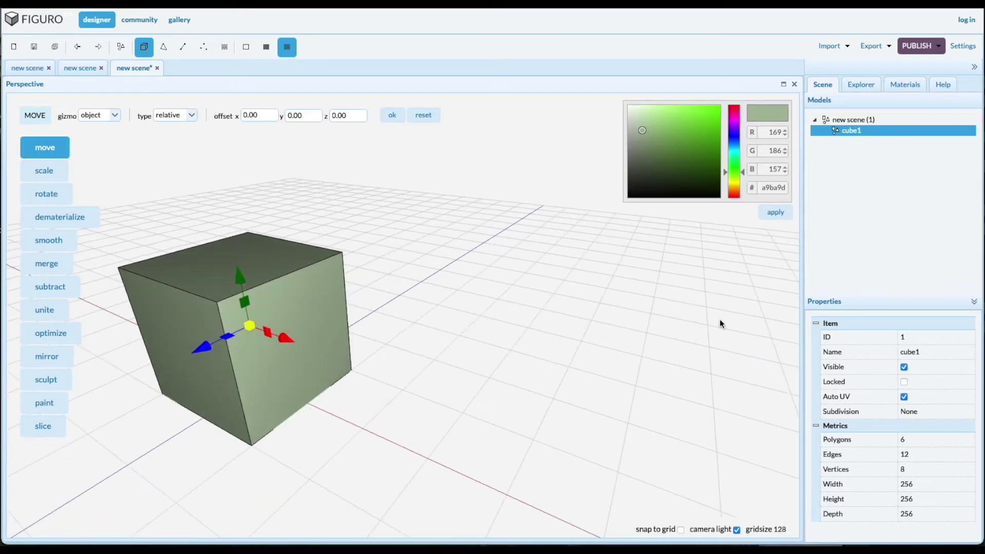
scroll(718, 319, down, 2)
scroll(717, 319, down, 2)
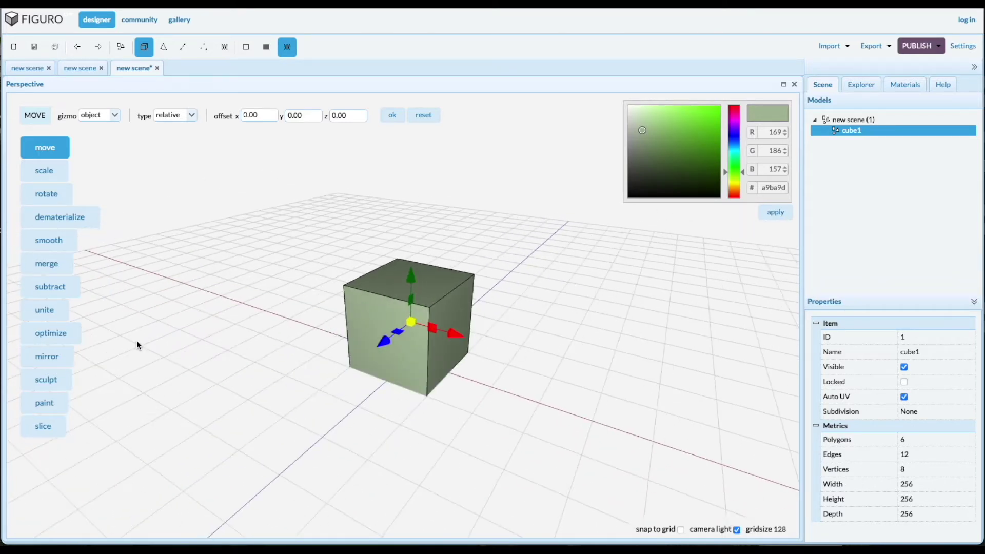
scroll(150, 340, up, 3)
scroll(152, 340, down, 2)
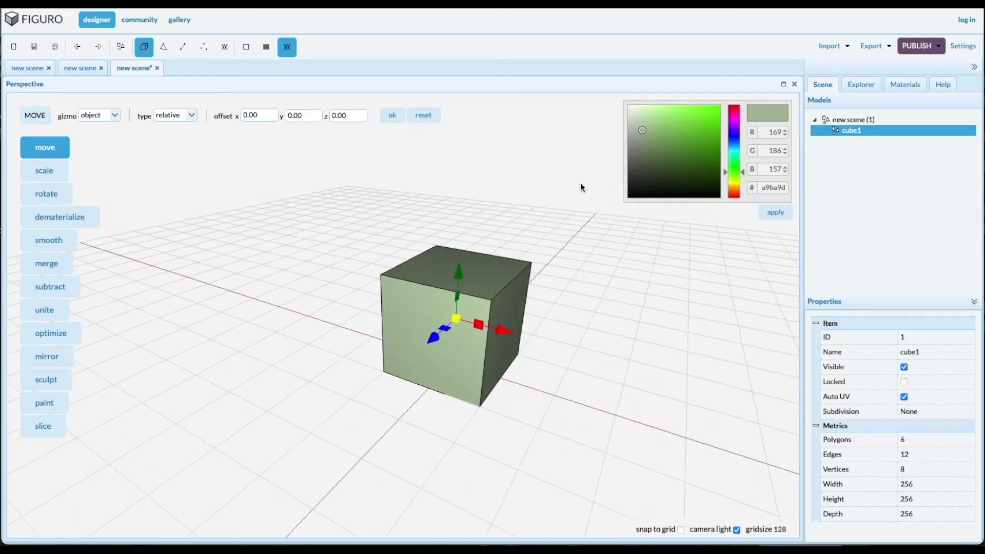
scroll(439, 174, up, 5)
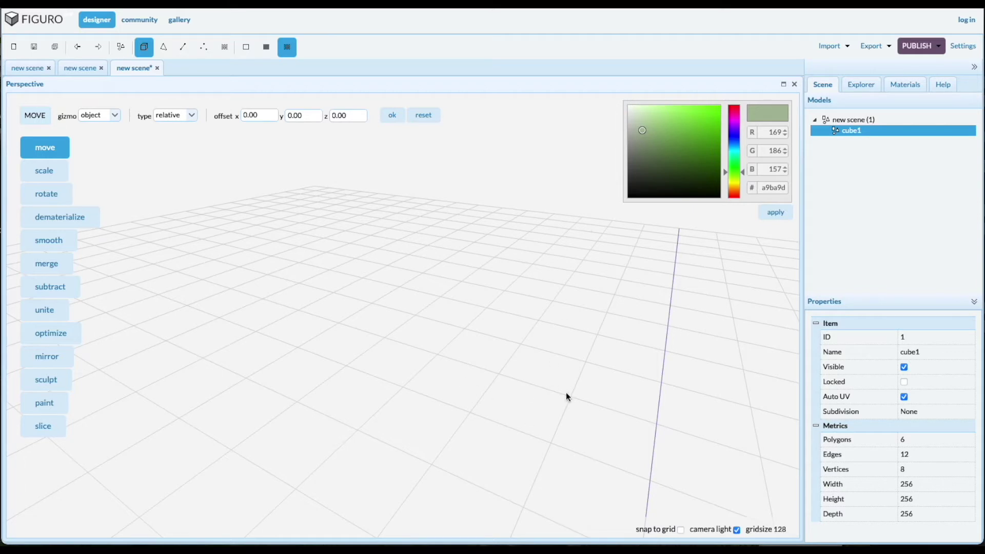
right_click(284, 256)
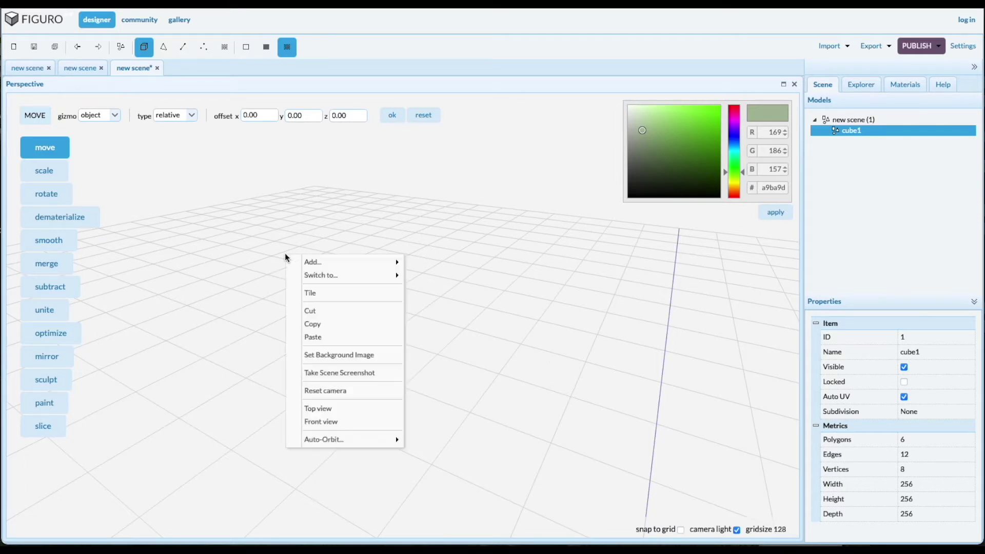
click(317, 409)
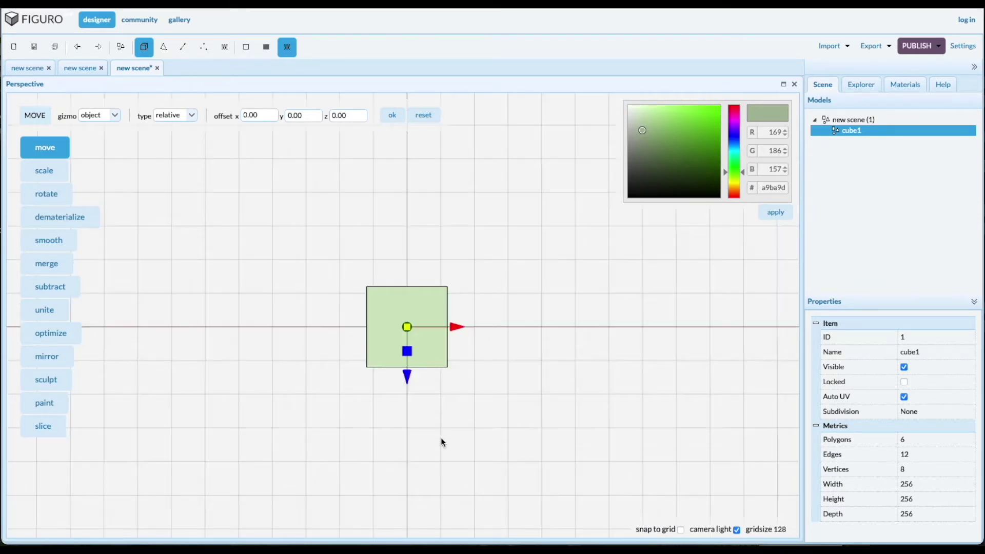
drag(432, 411, 479, 375)
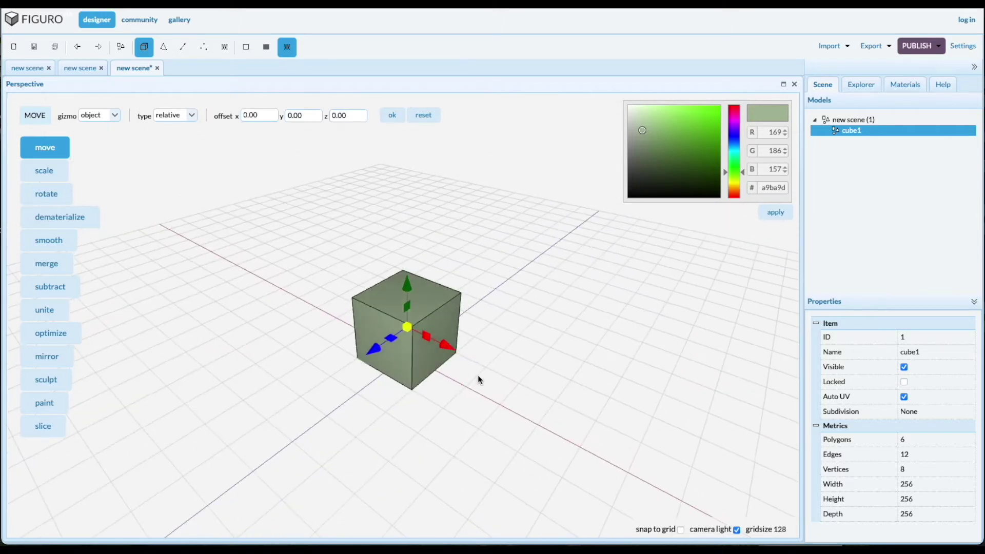
right_click(232, 317)
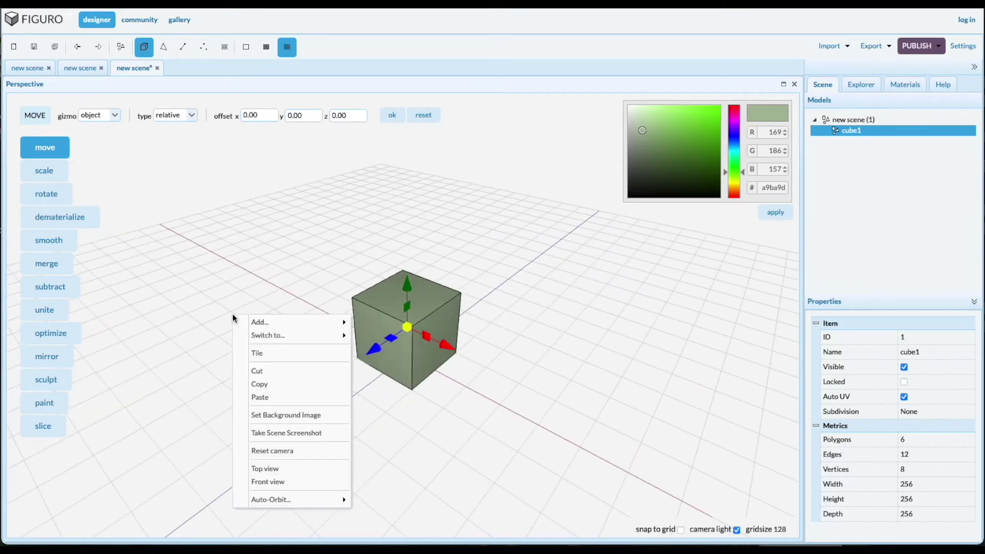
click(265, 481)
mouse_move(437, 422)
mouse_down()
mouse_move(422, 441)
mouse_move(446, 438)
mouse_up()
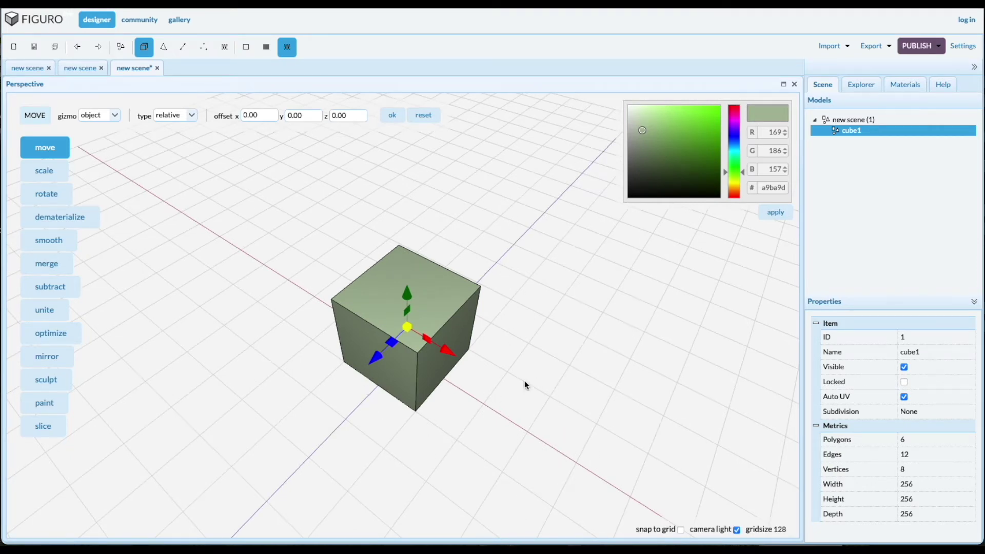
drag(525, 384, 577, 340)
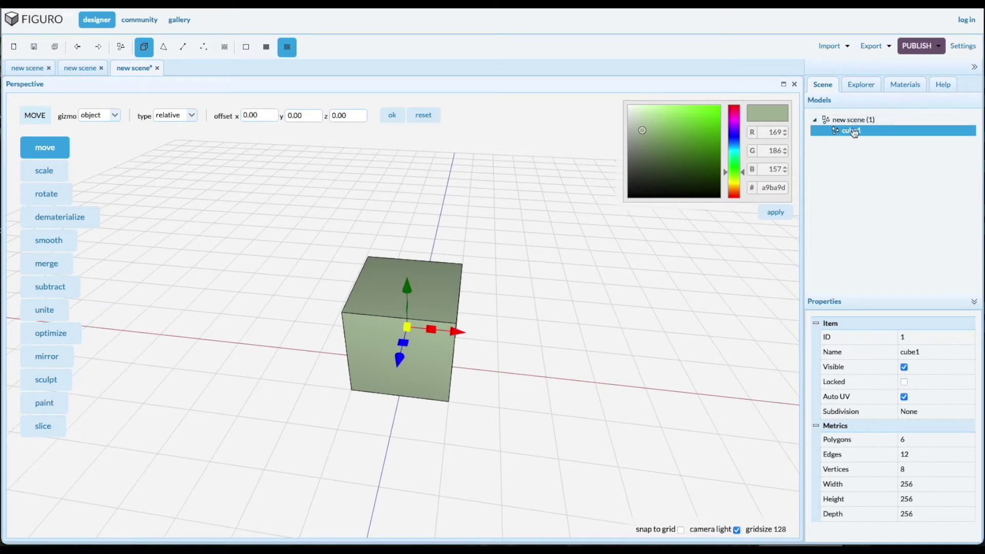
right_click(606, 261)
click(636, 327)
right_click(582, 279)
click(616, 345)
right_click(614, 284)
click(656, 368)
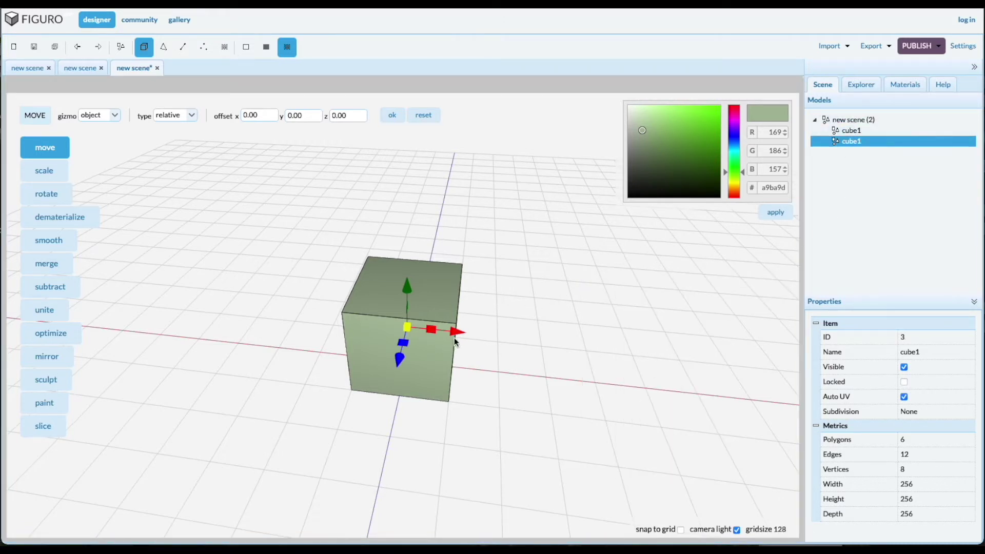
drag(453, 337, 577, 346)
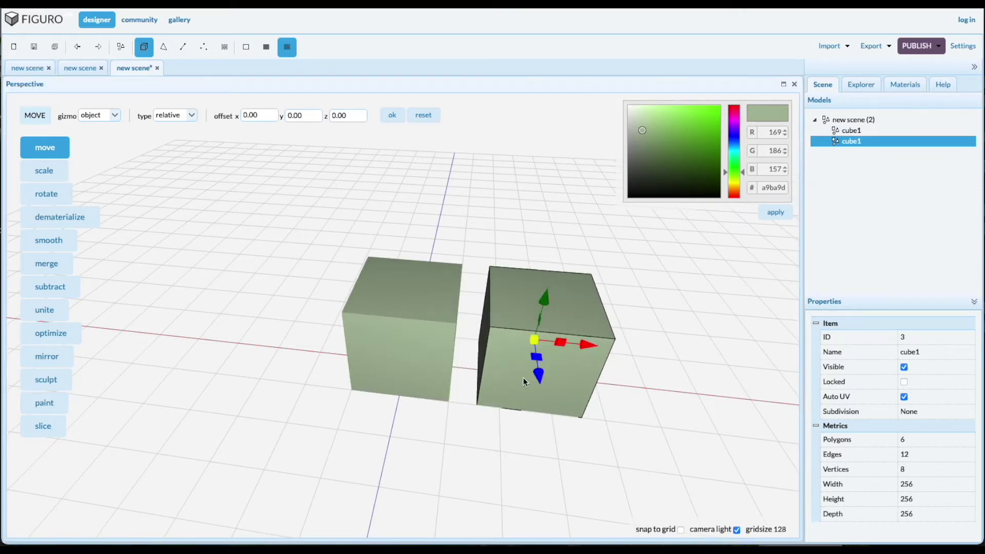
click(78, 48)
click(78, 48)
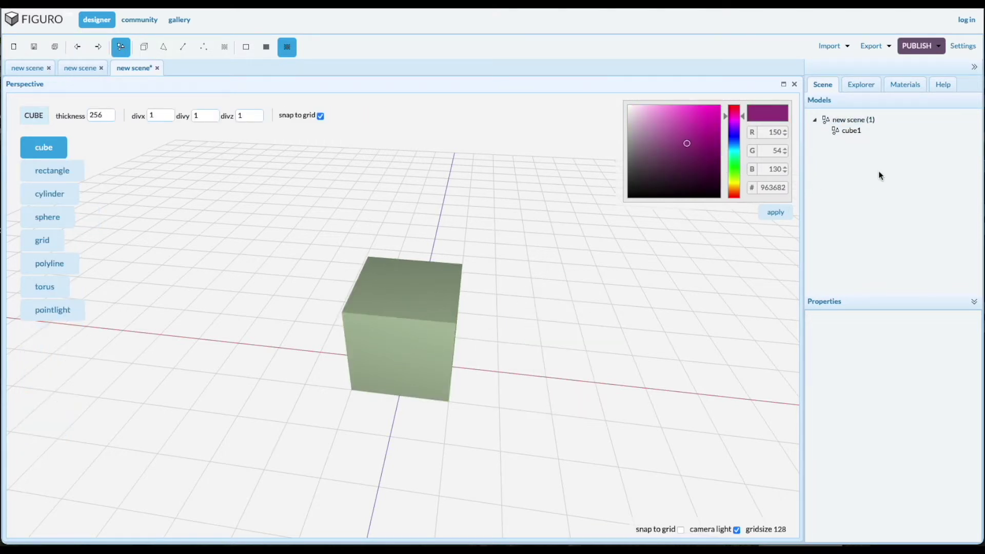
Duplicate cube1 and slide the copy along X until it sits flush beside the original
click(850, 131)
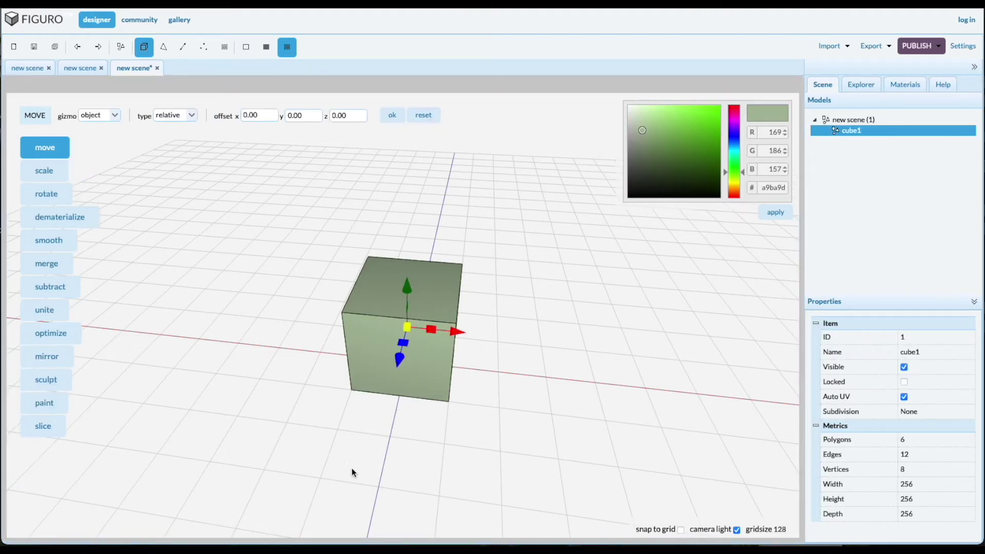
key(ctrl+d)
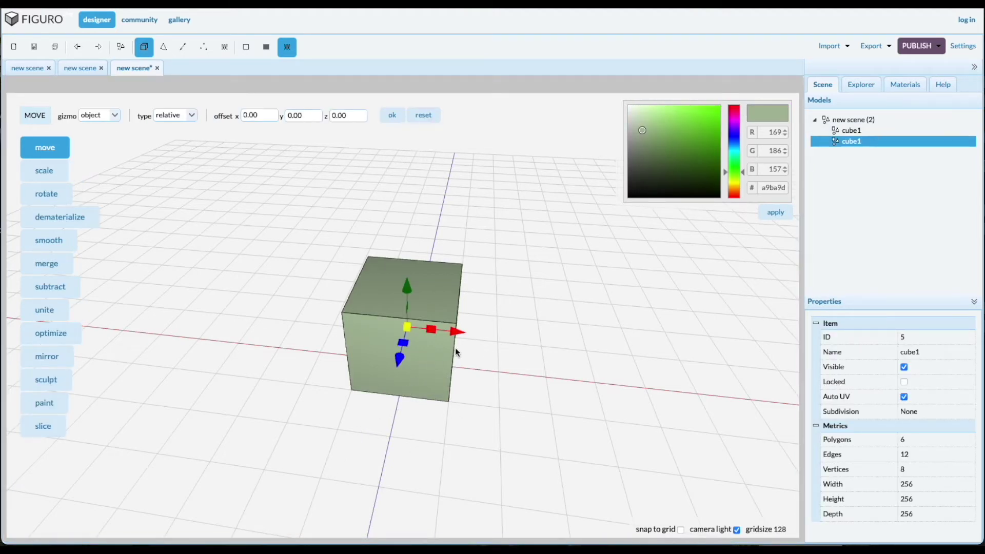
drag(456, 336, 571, 340)
drag(490, 435, 472, 426)
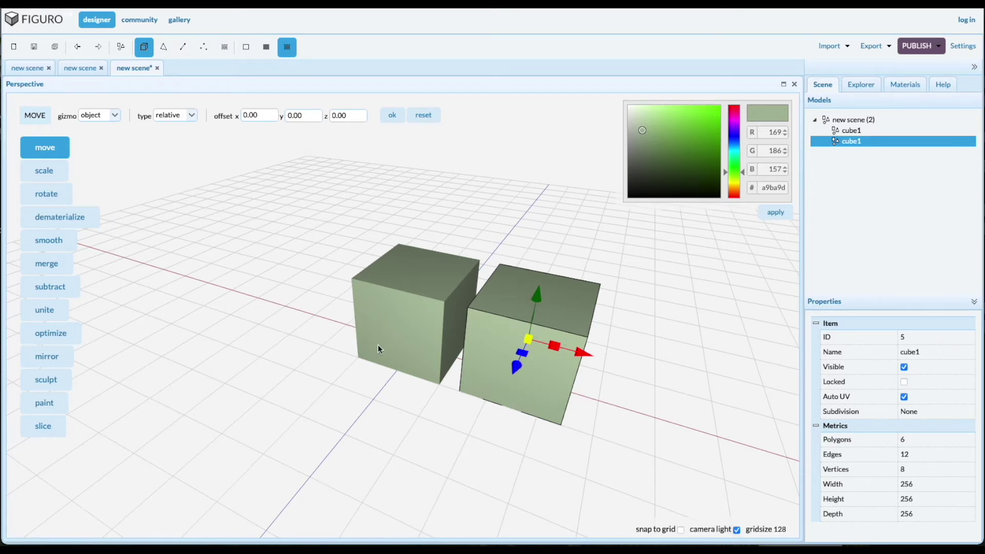
key(Escape)
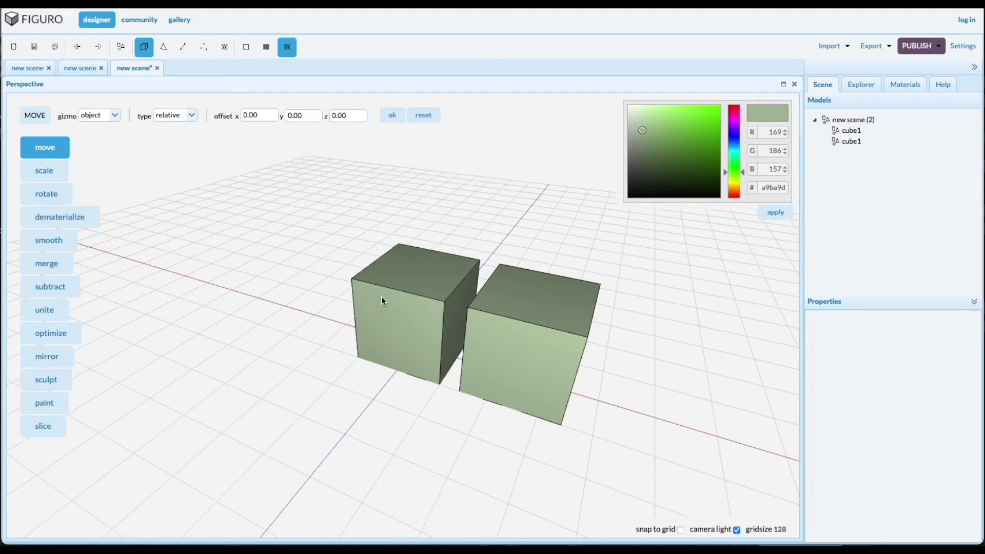
Box-select both cubes, lift them along Y and set them back down, leaving cube creation active
click(385, 370)
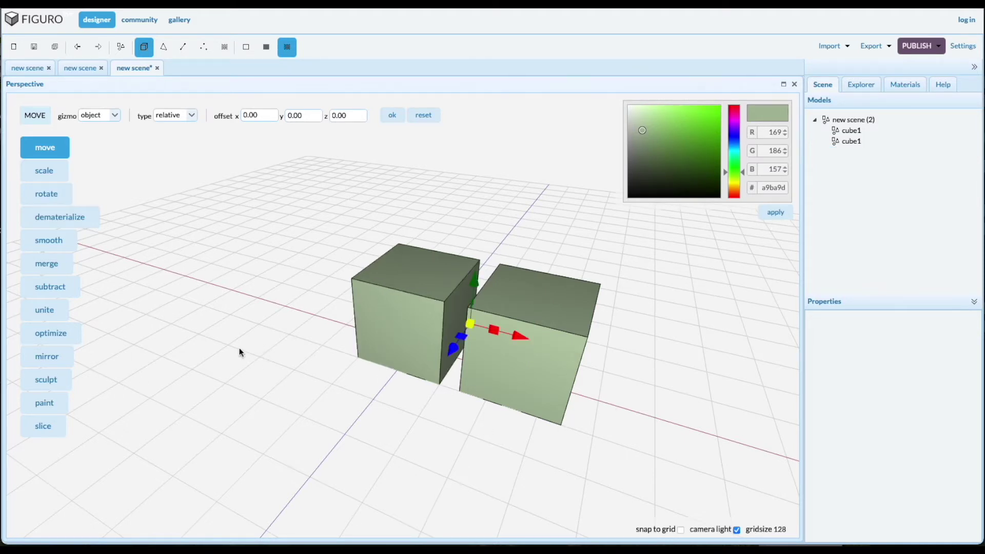
key(c)
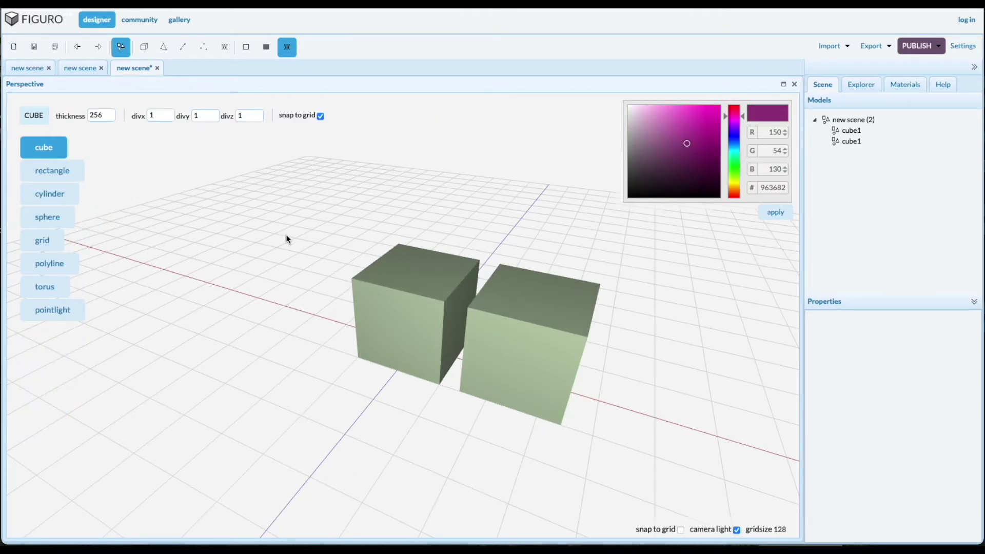
drag(314, 205, 612, 481)
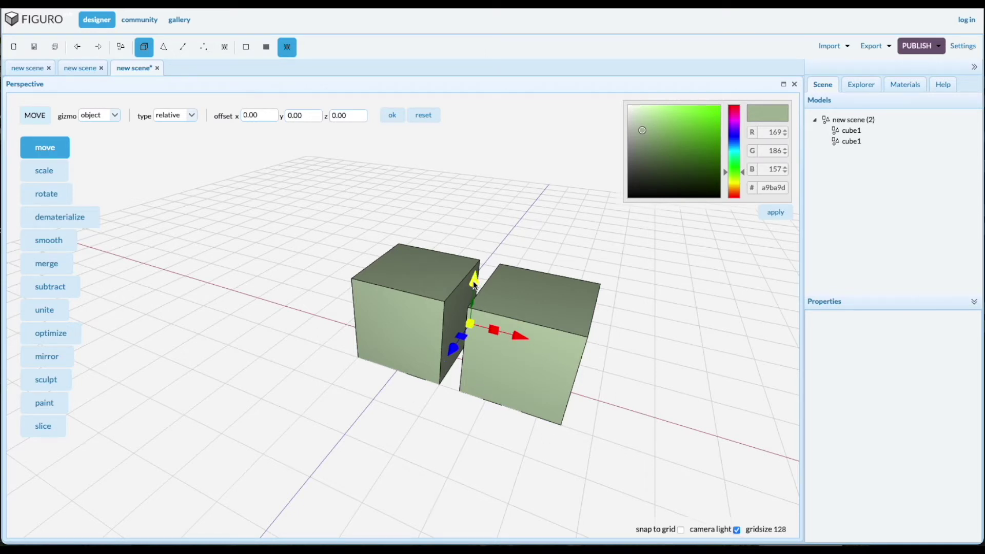
drag(475, 284, 440, 280)
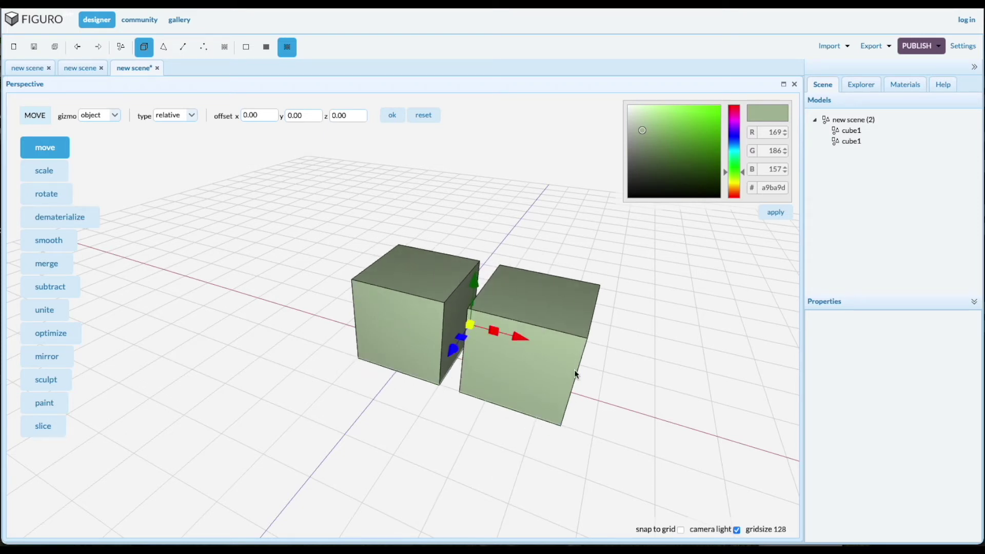
key(Escape)
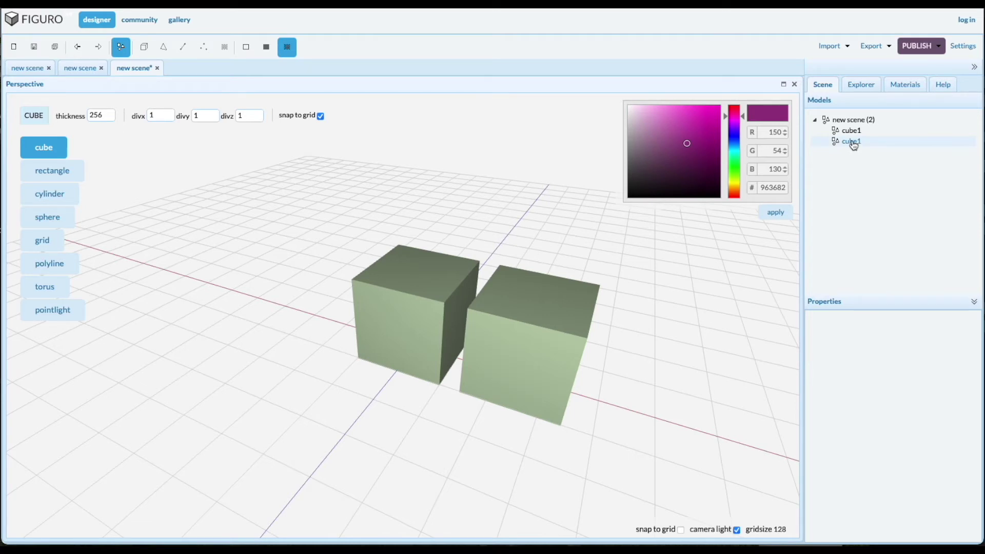
Nest the second cube1 under the first and move the parent up and back
drag(853, 145, 861, 135)
click(856, 131)
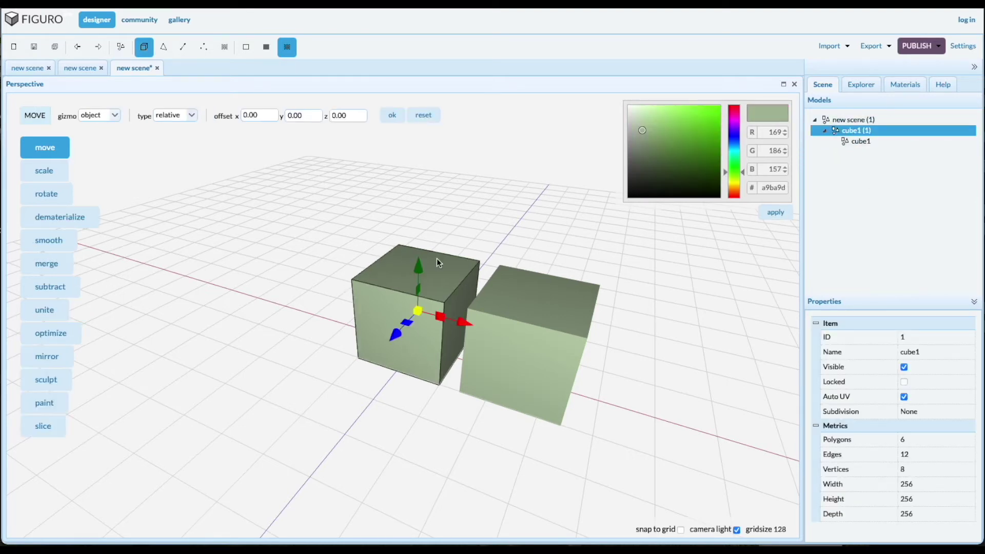
drag(419, 271, 390, 268)
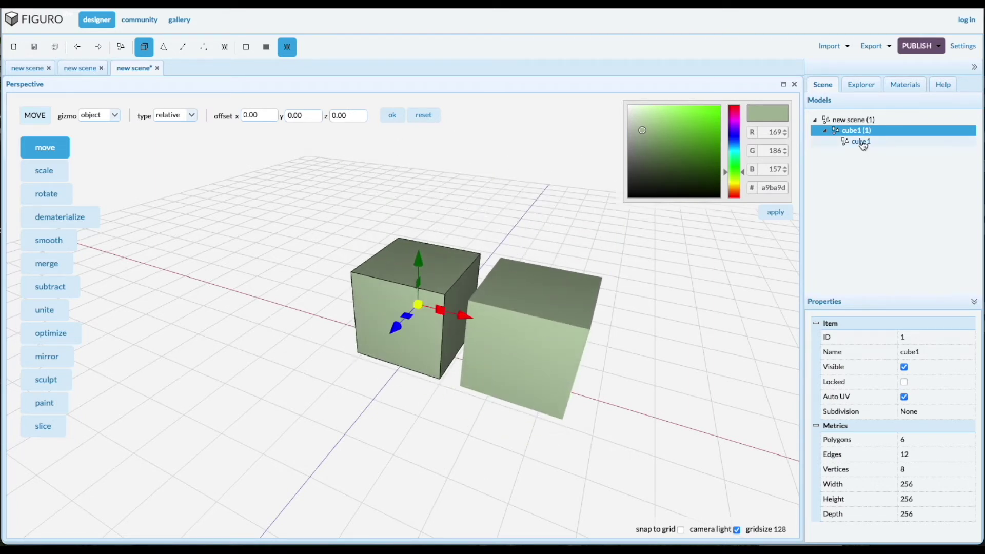
Move the nested child cube forward on its own, then lift and return the parent
click(861, 142)
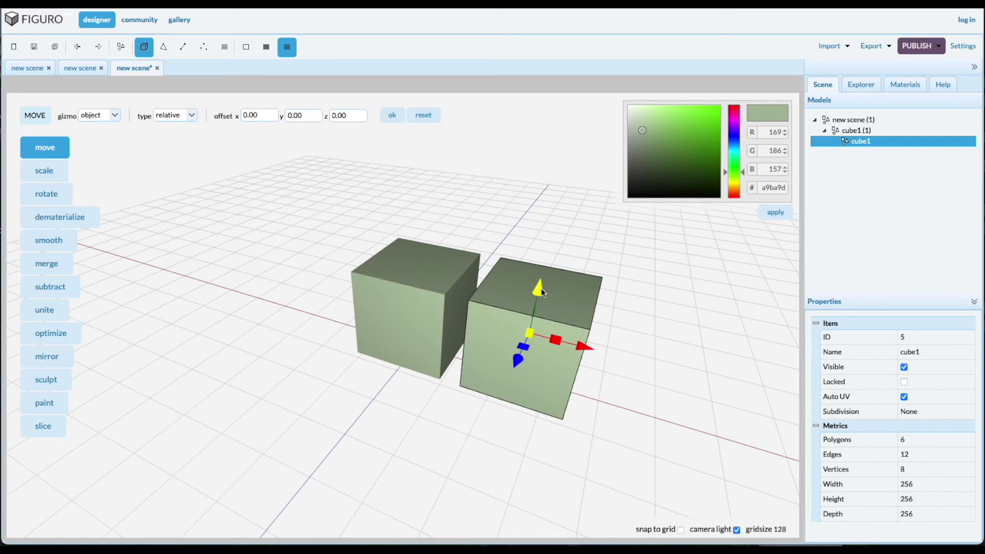
drag(540, 297, 556, 386)
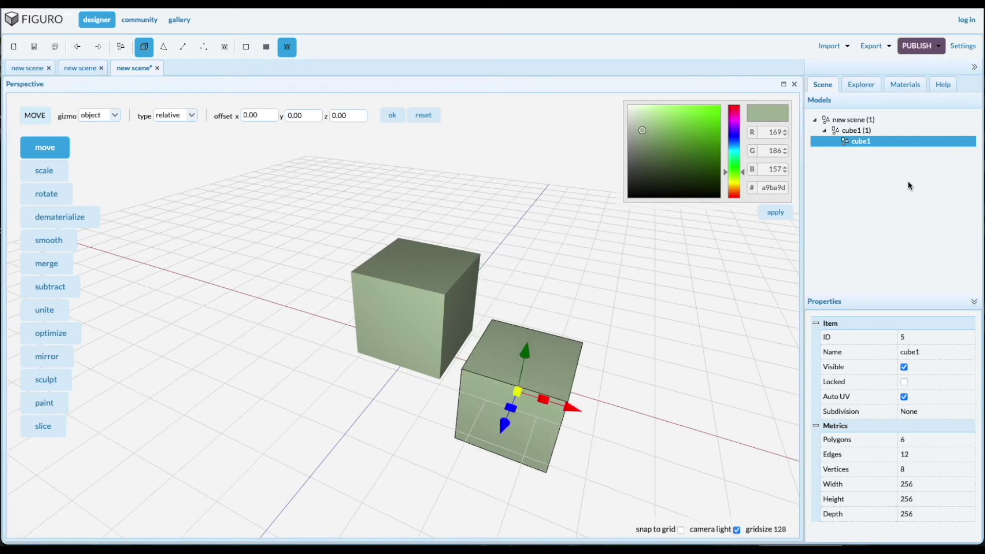
click(847, 131)
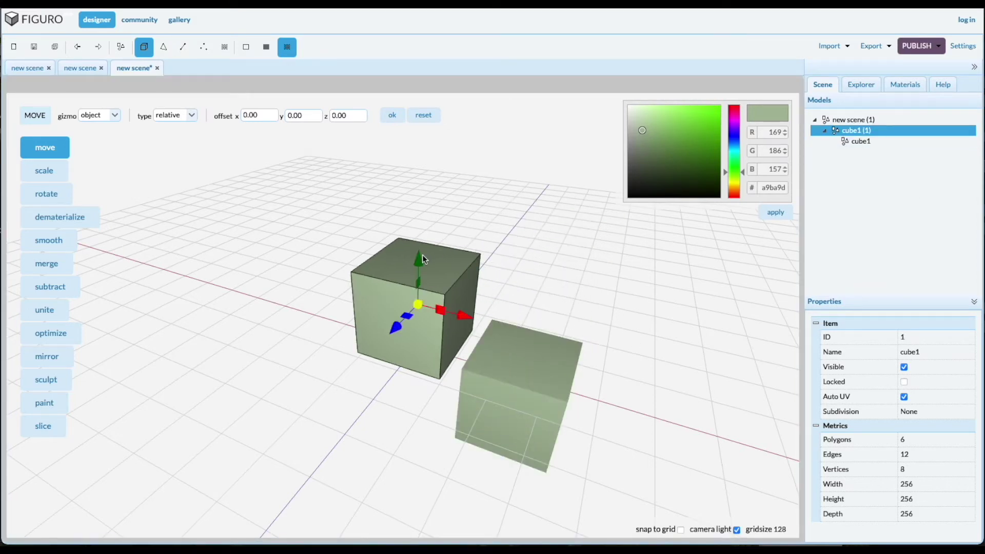
mouse_move(424, 259)
mouse_down()
mouse_move(439, 193)
mouse_move(435, 270)
mouse_up()
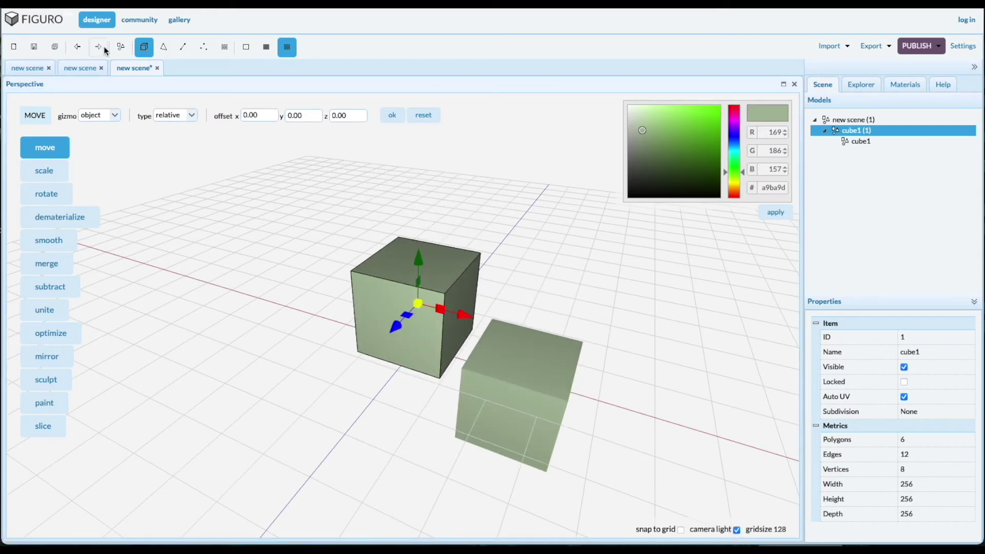
Undo three times to empty the scene, redo three times, then undo twice to remove the copy
click(78, 48)
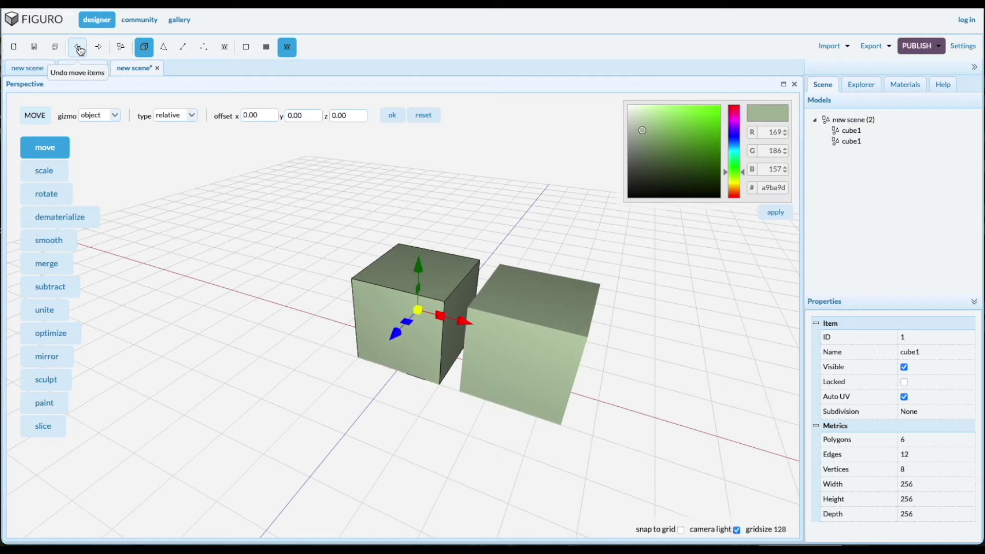
click(79, 48)
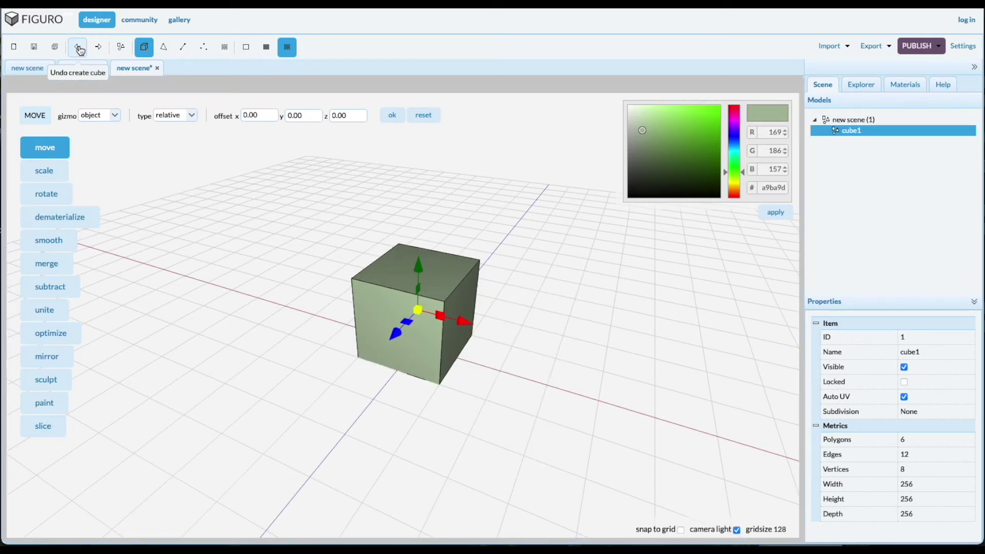
click(79, 49)
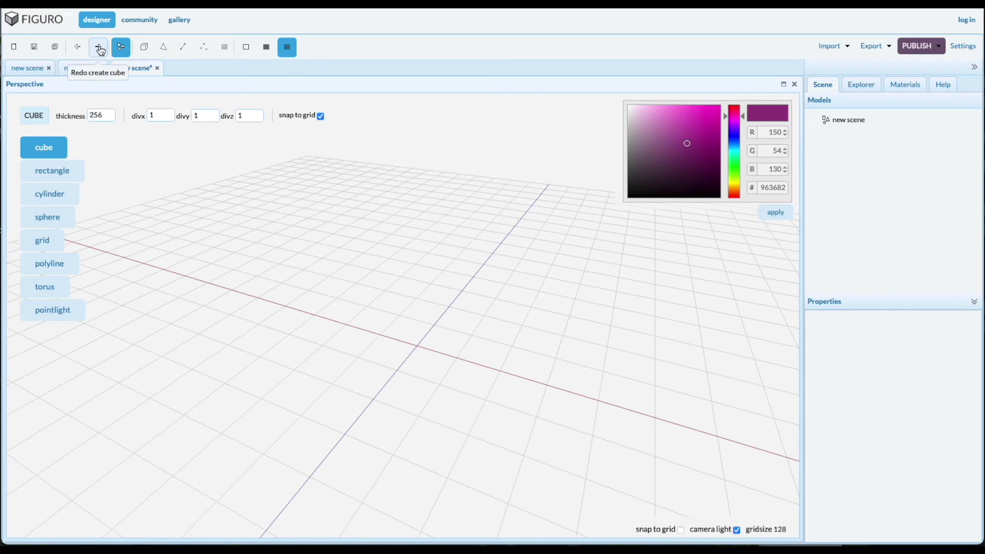
click(100, 49)
click(100, 49)
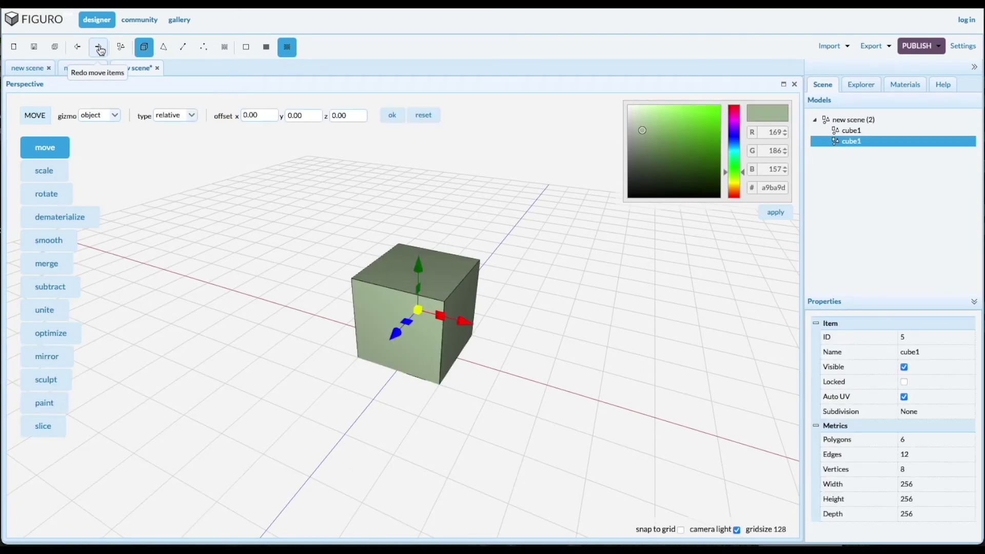
click(100, 50)
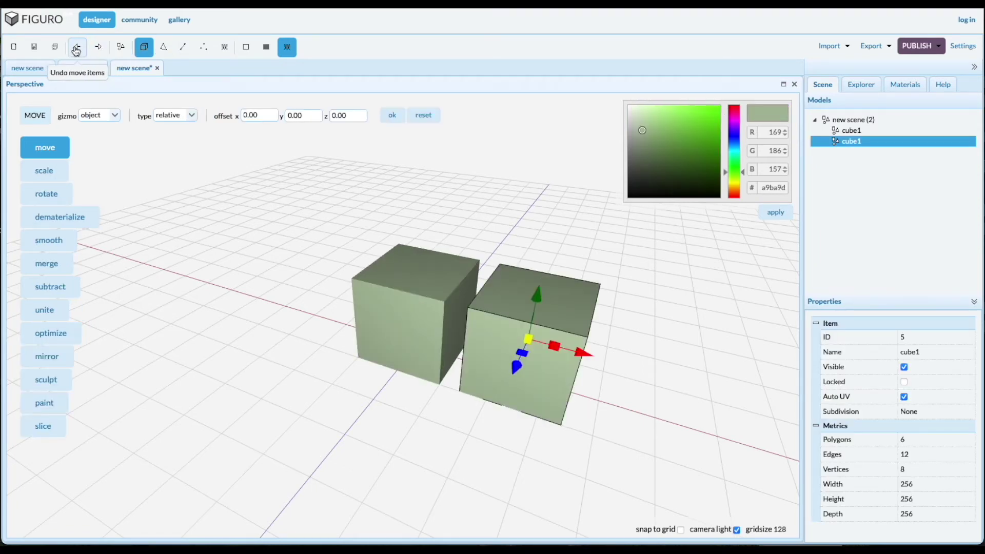
click(78, 50)
click(78, 50)
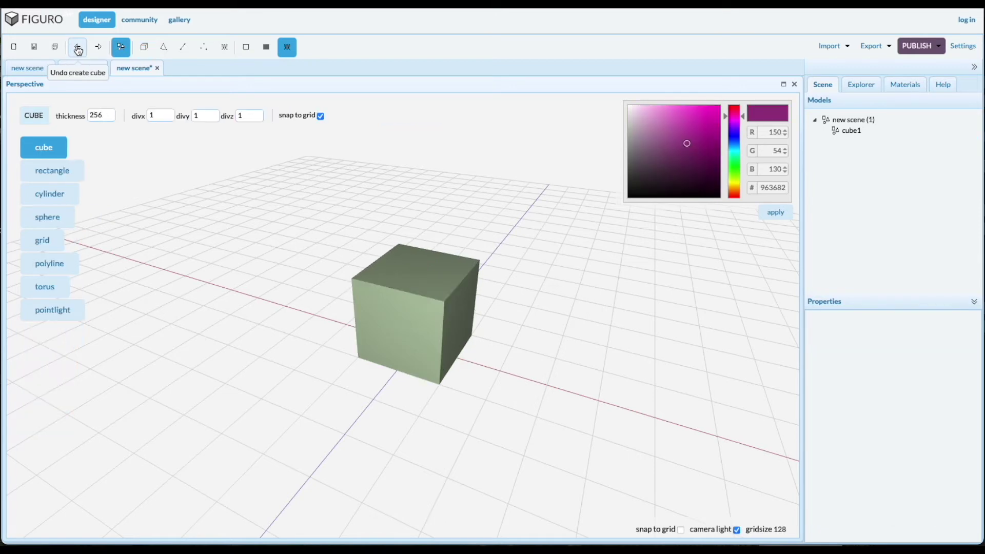
Switch cube1 to polygon selection, try the front and top faces, then select the right face
click(850, 130)
click(163, 47)
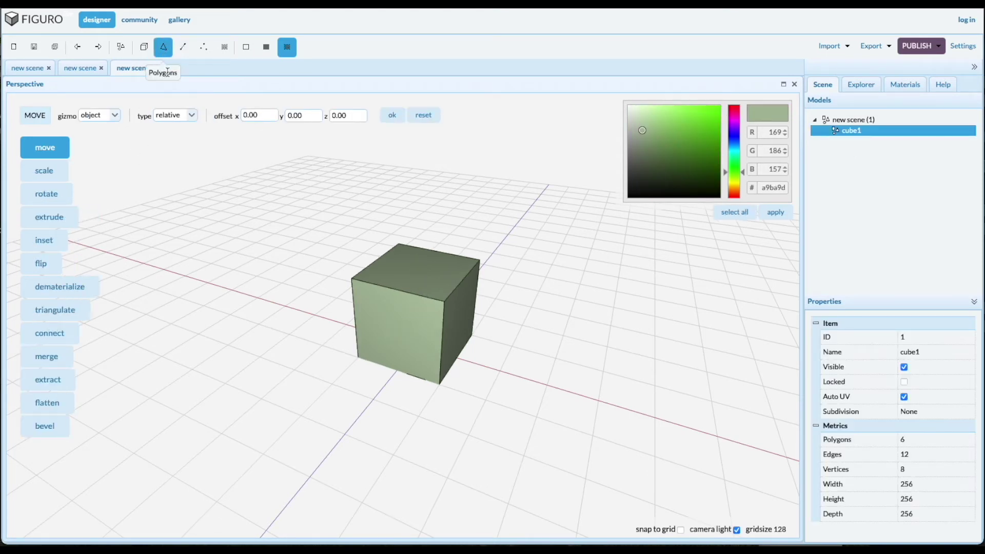
click(403, 336)
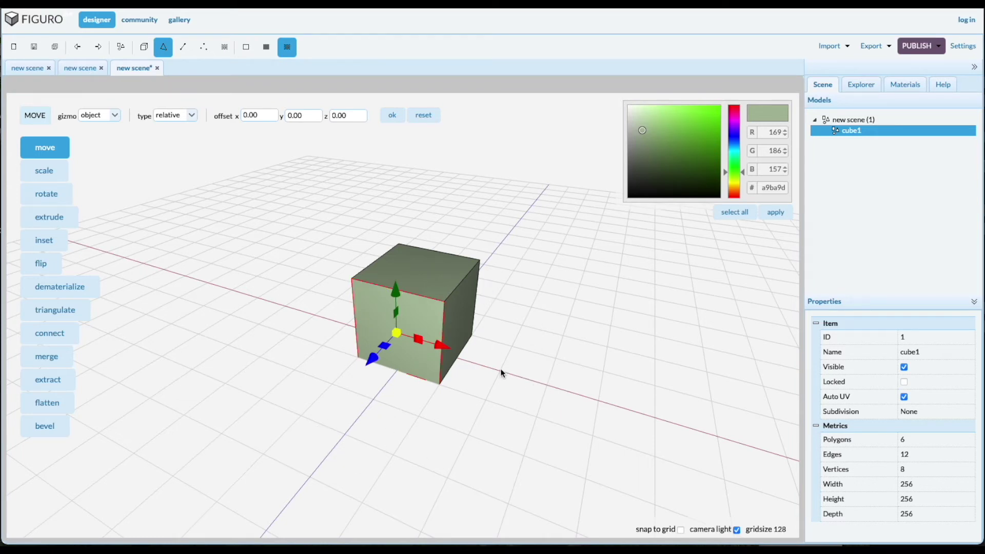
click(430, 269)
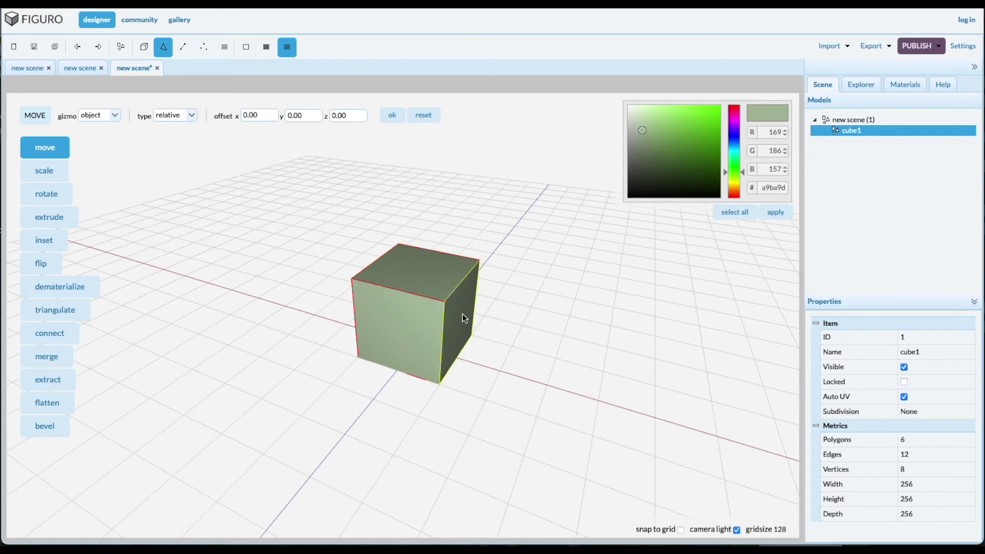
click(455, 319)
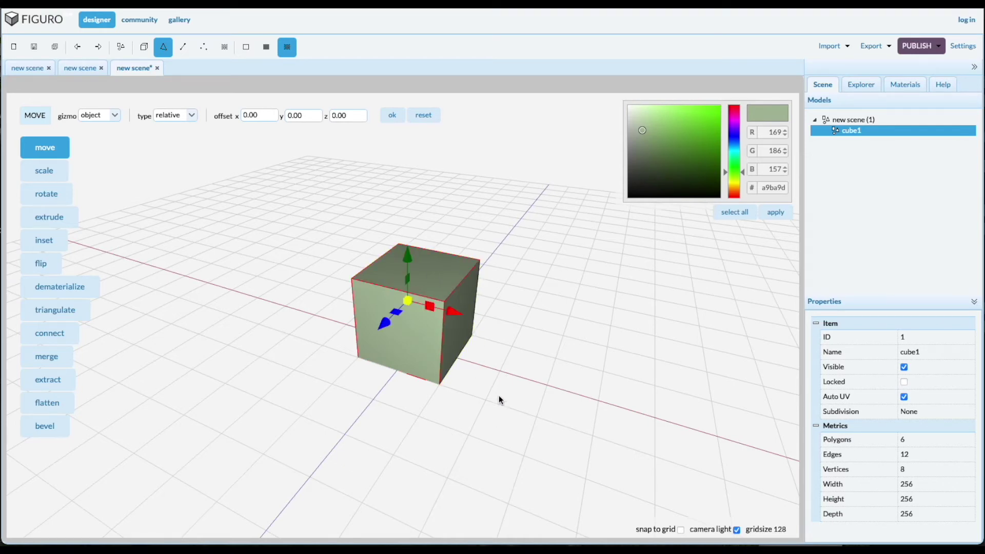
drag(499, 399, 462, 443)
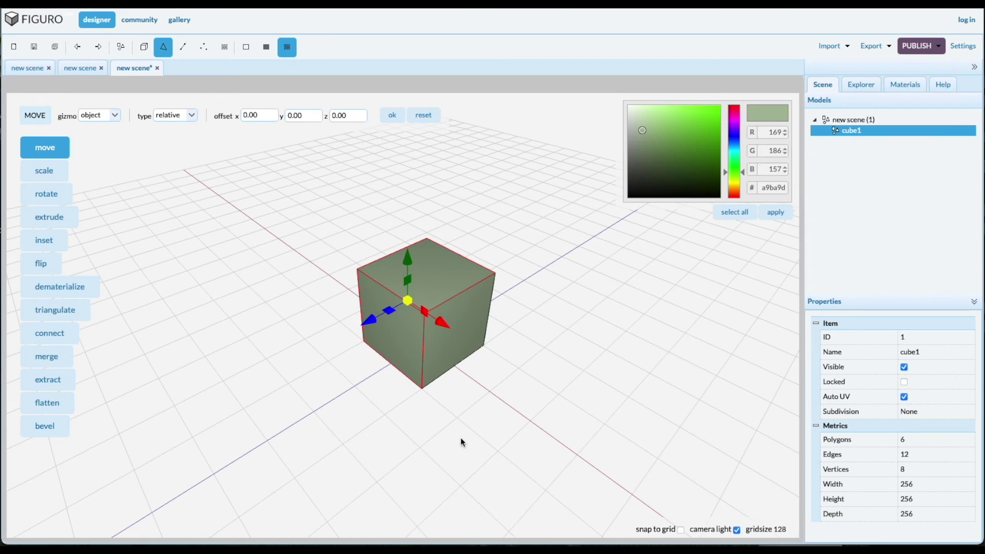
Deselect and box-select the whole cube twice, orbiting down to a near ground-level view
click(603, 340)
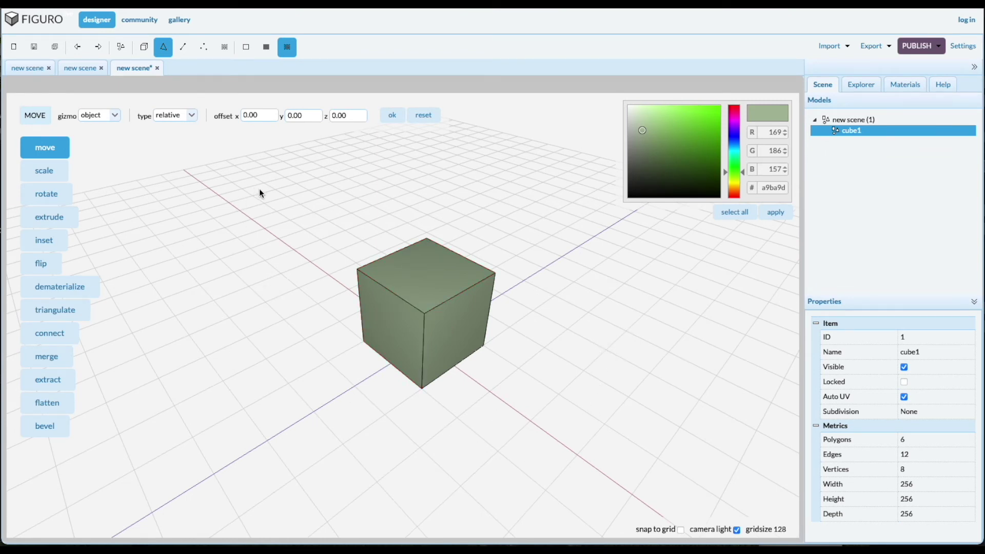
drag(279, 186, 565, 439)
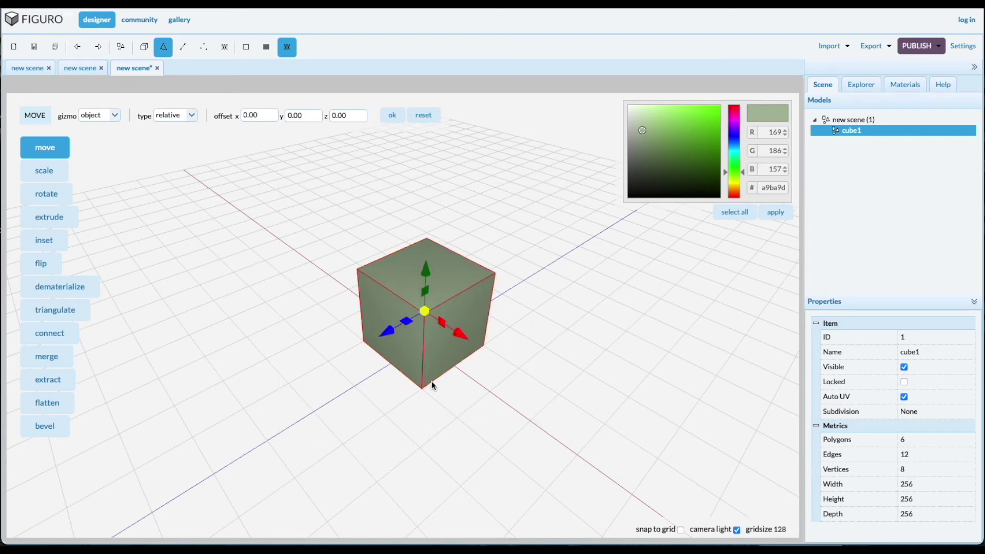
mouse_move(585, 439)
middle_down()
mouse_move(485, 397)
mouse_move(574, 431)
middle_up()
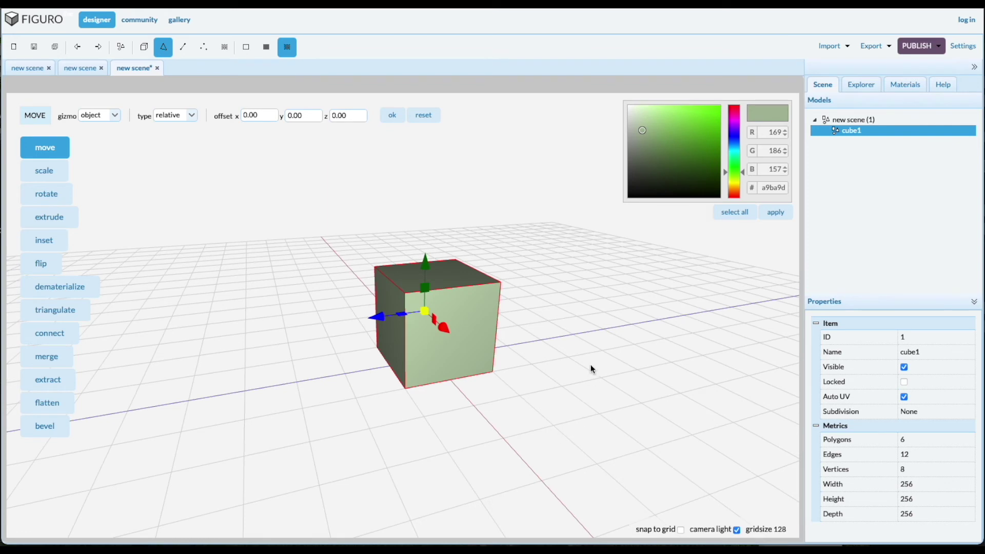
click(606, 378)
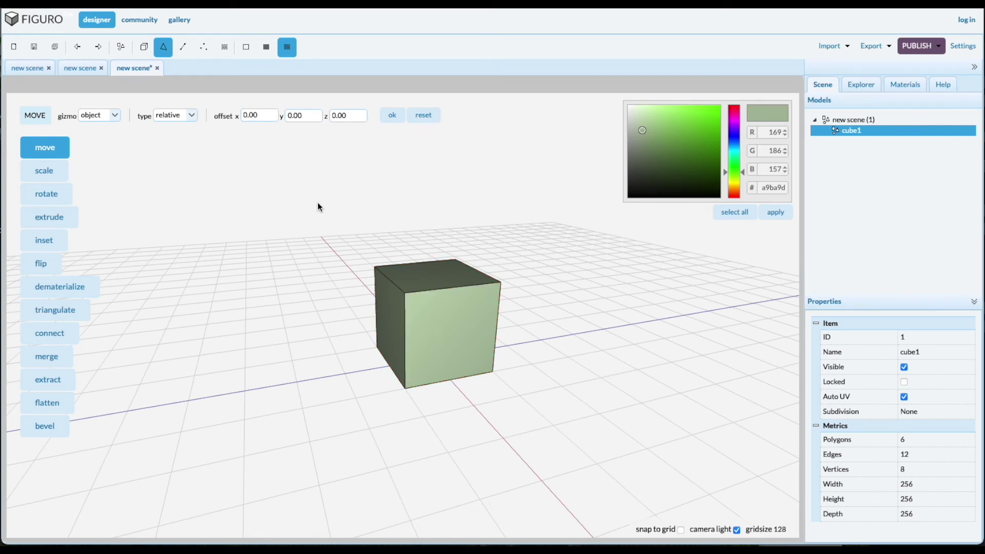
drag(317, 205, 570, 466)
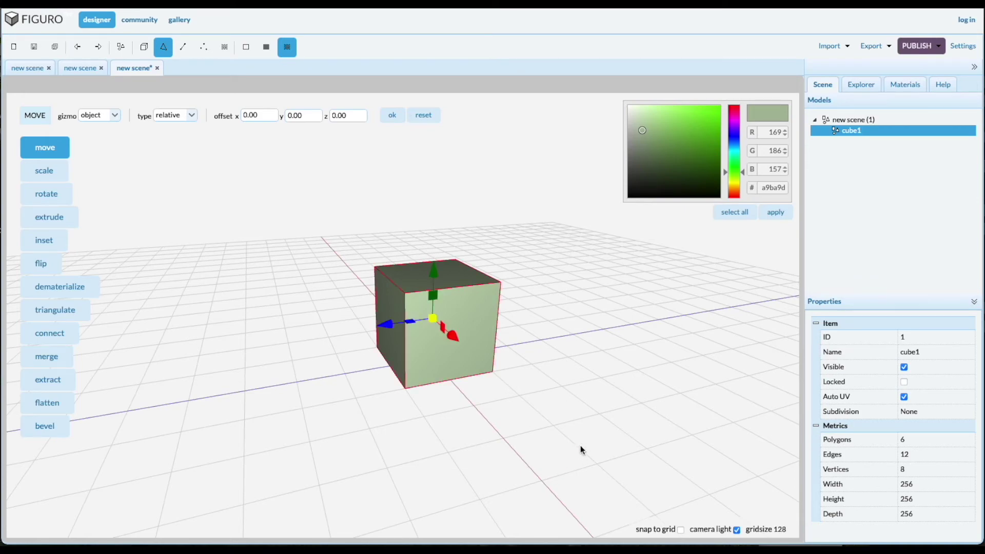
mouse_move(606, 407)
middle_down()
mouse_move(550, 400)
mouse_move(503, 372)
mouse_move(575, 395)
mouse_move(516, 433)
mouse_move(556, 389)
mouse_move(598, 411)
mouse_move(576, 420)
mouse_move(620, 427)
mouse_move(594, 413)
middle_up()
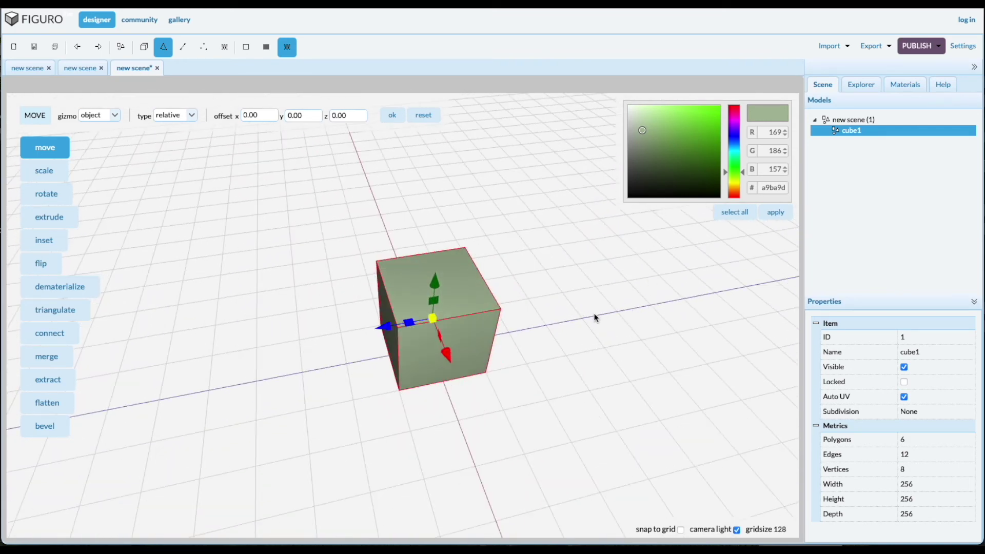
In vertex mode, move one corner vertex along the blue axis, undo it, and deselect
click(203, 52)
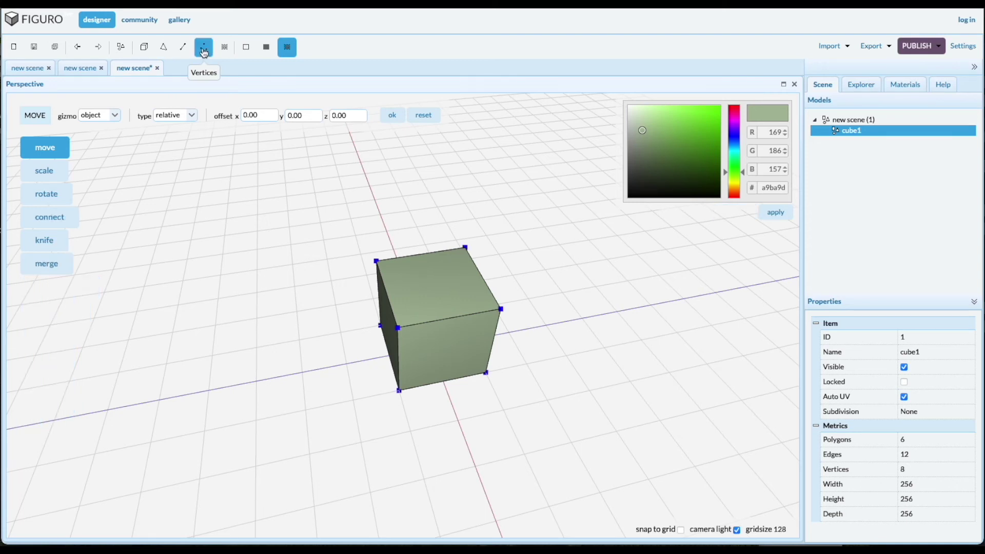
middle_drag(488, 476, 499, 473)
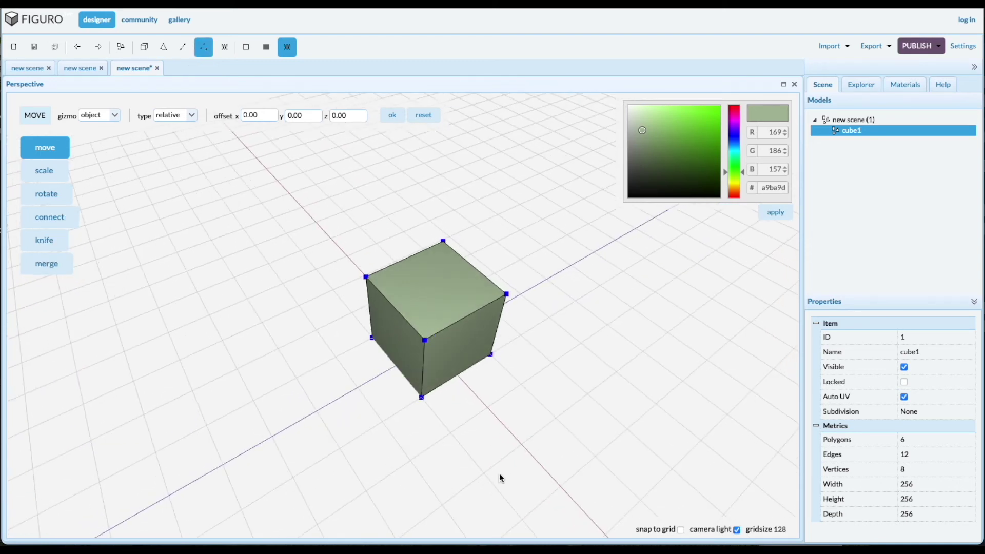
click(424, 341)
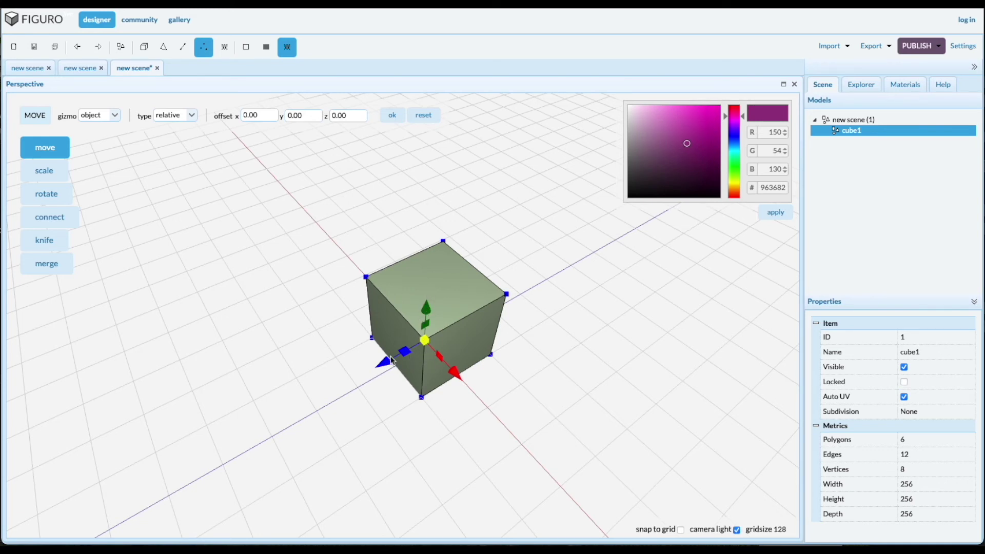
mouse_move(385, 361)
mouse_down()
mouse_move(281, 416)
mouse_move(434, 334)
mouse_move(400, 350)
mouse_up()
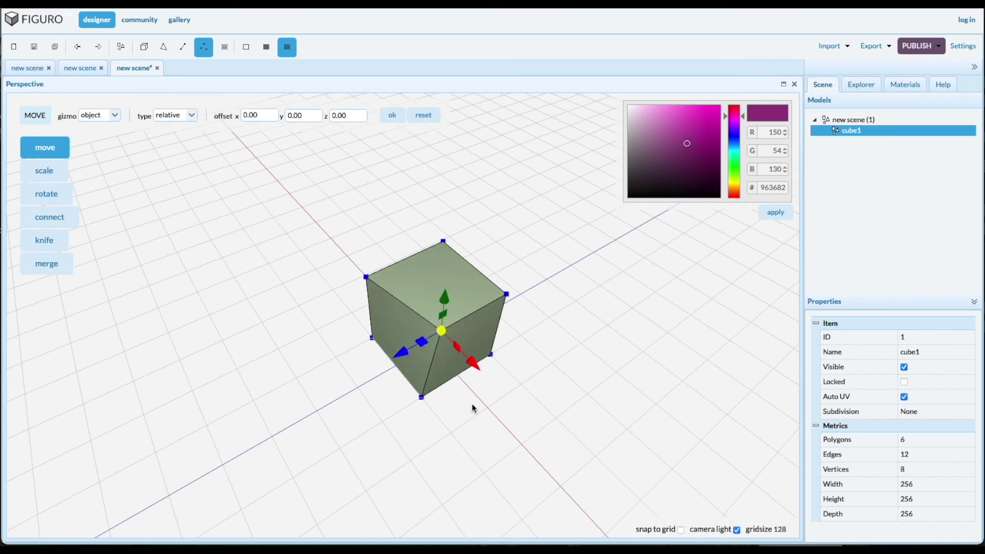
click(76, 47)
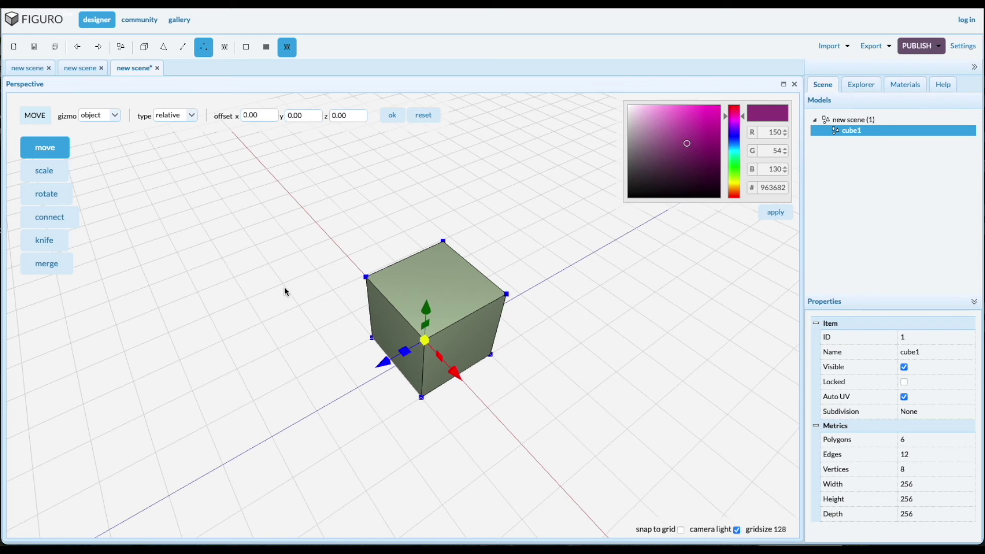
click(274, 271)
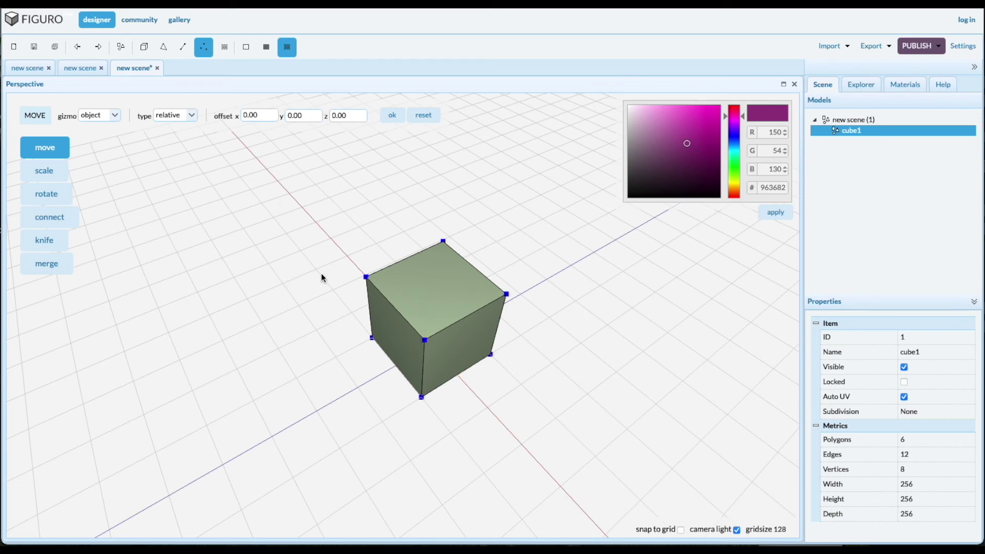
Box-select all eight cube vertices twice, orbiting round to a straight-on front view
drag(304, 200, 577, 466)
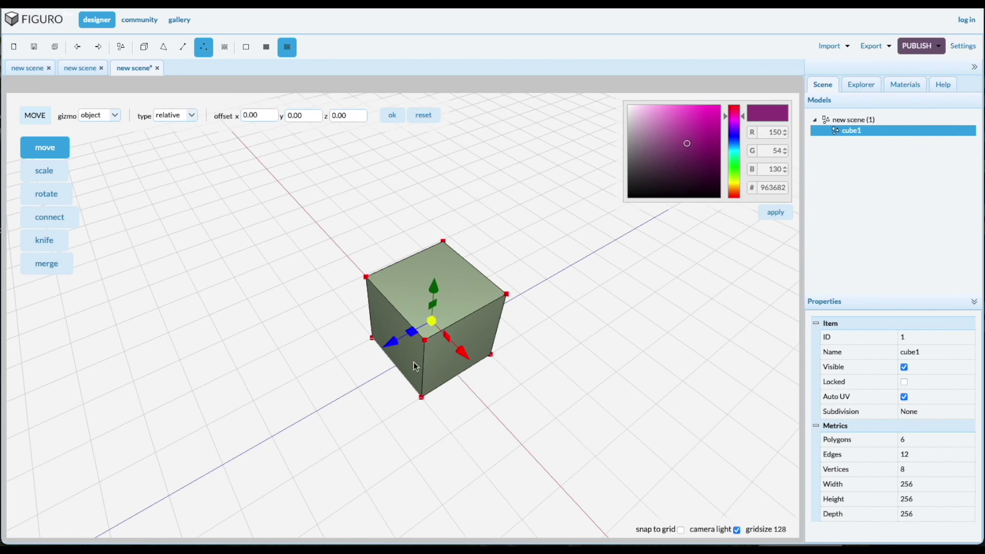
middle_drag(572, 425, 559, 409)
click(597, 380)
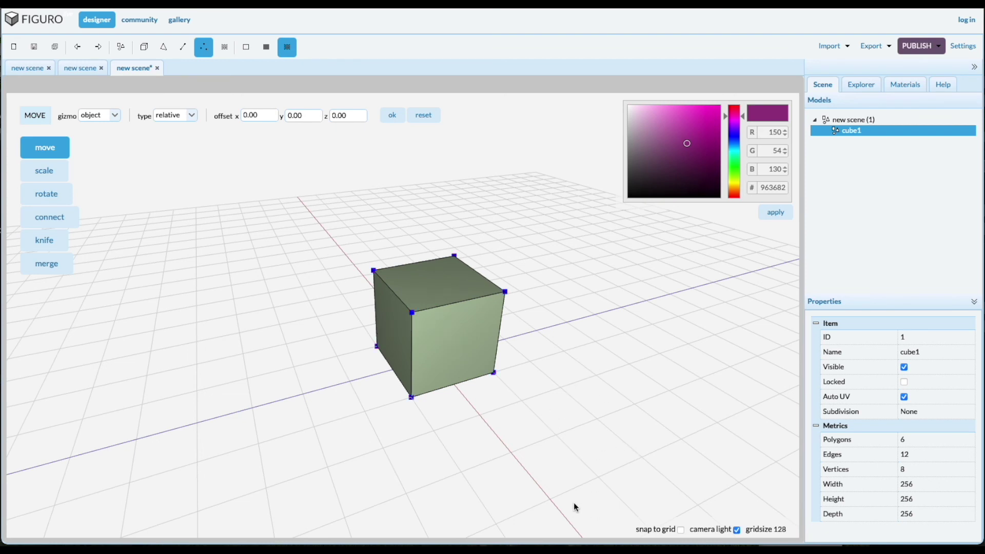
drag(360, 267, 584, 451)
middle_drag(595, 437, 622, 461)
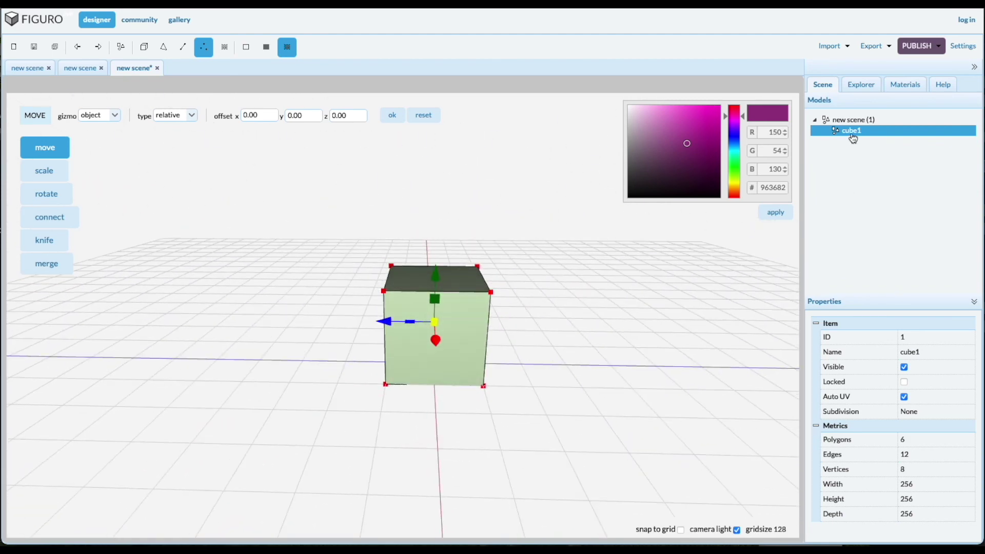
Change the cube's Name property from cube1 to MyCube
click(919, 353)
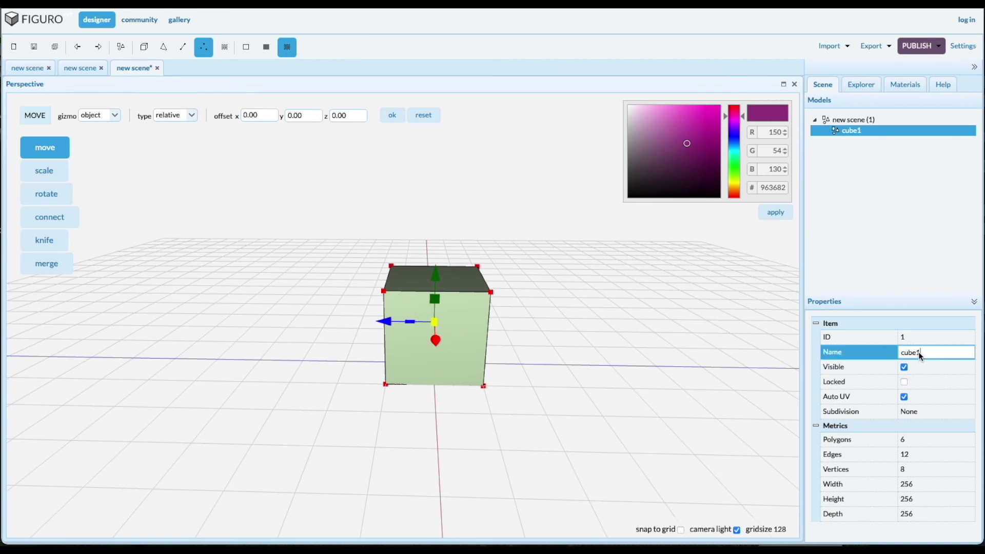
key(BackSpace)
key(BackSpace)
key(BackSpace)
key(BackSpace)
text(MyC)
key(Return)
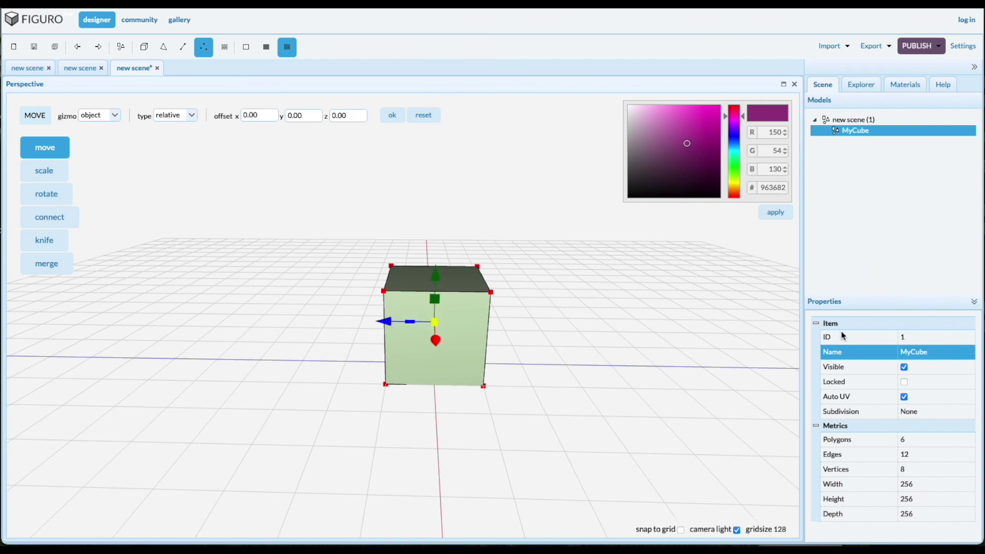
Select the scene and change its Name property from new scene to MyScene
click(845, 120)
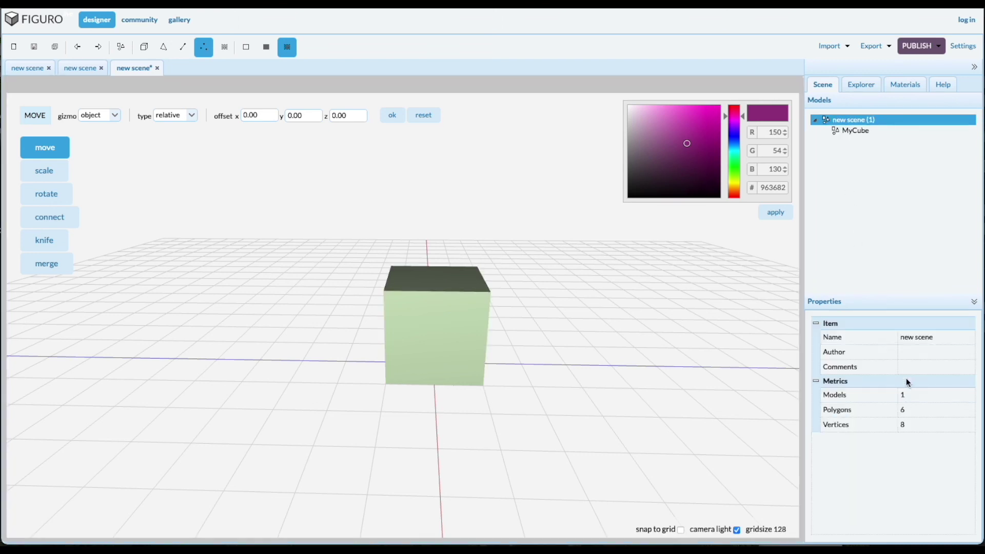
double_click(909, 337)
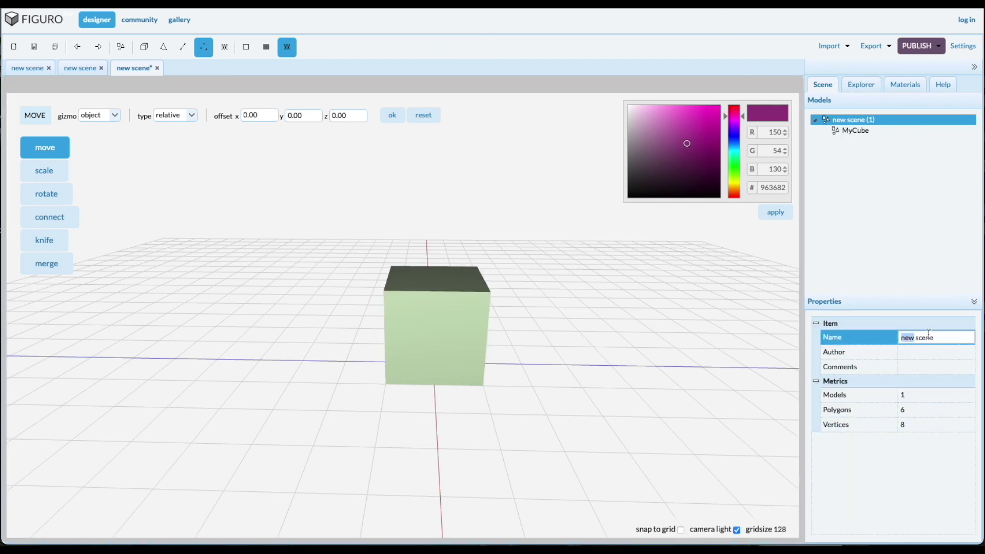
triple_click(929, 337)
text(MyScene)
key(Return)
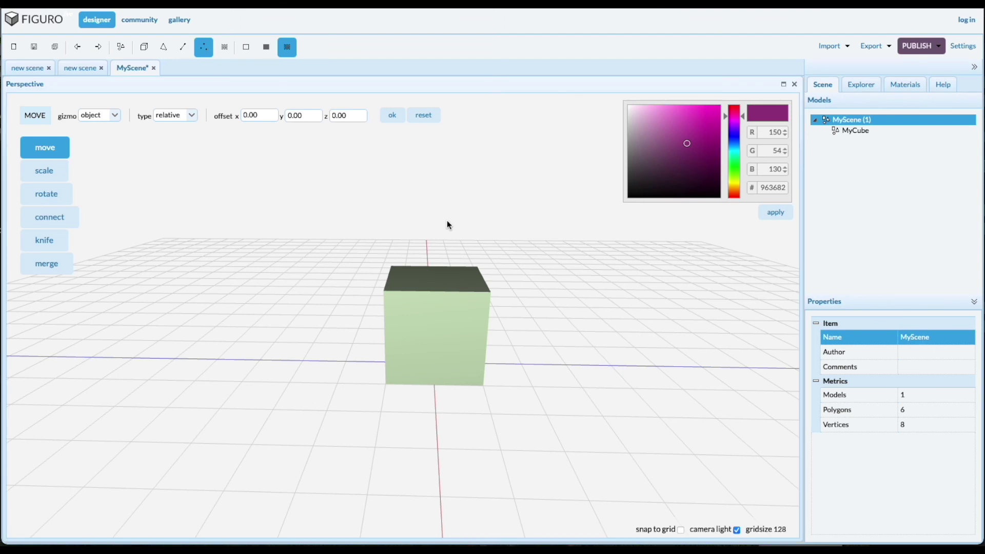